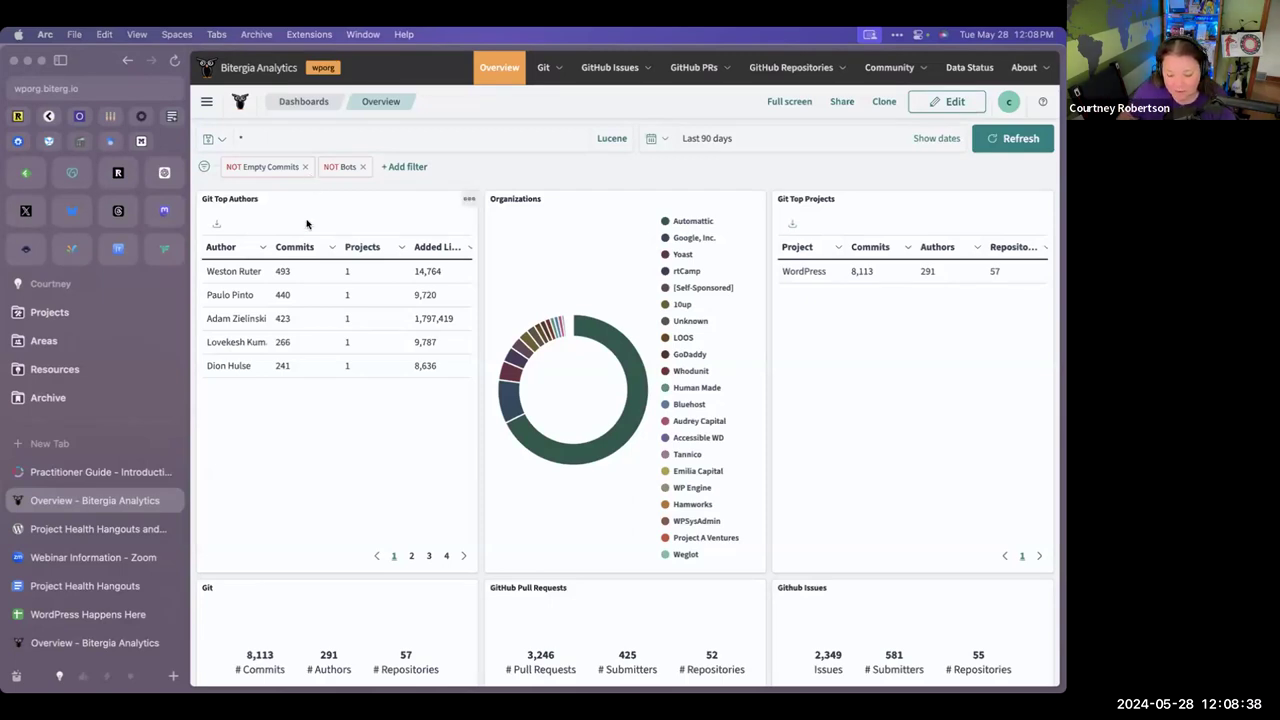
scroll(307, 223, down, 1)
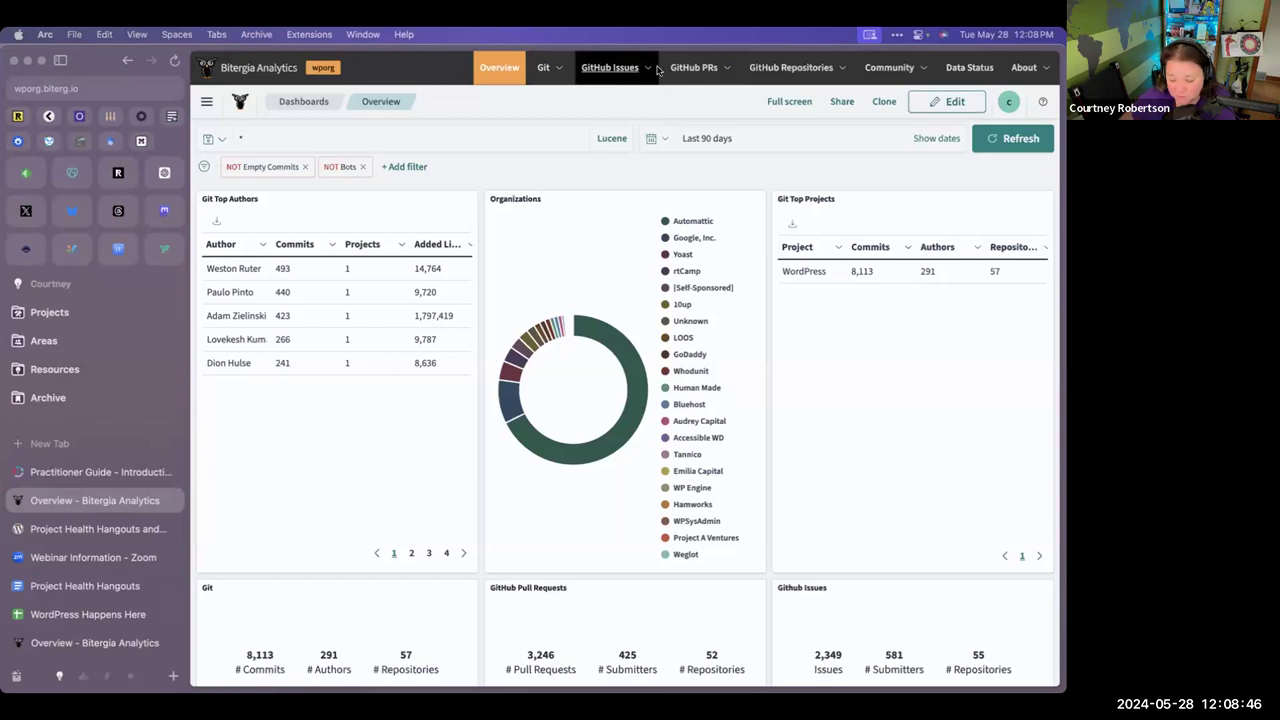
scroll(620, 330, down, 1)
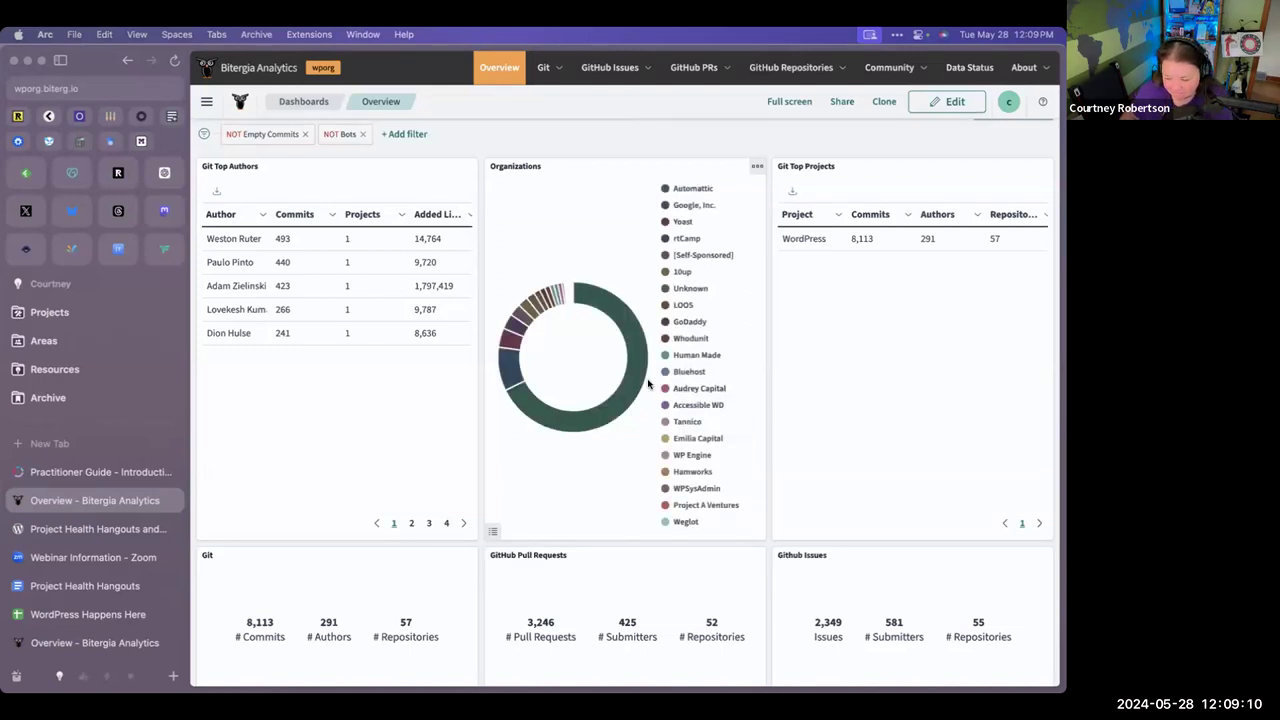
scroll(647, 383, down, 2)
scroll(647, 383, down, 5)
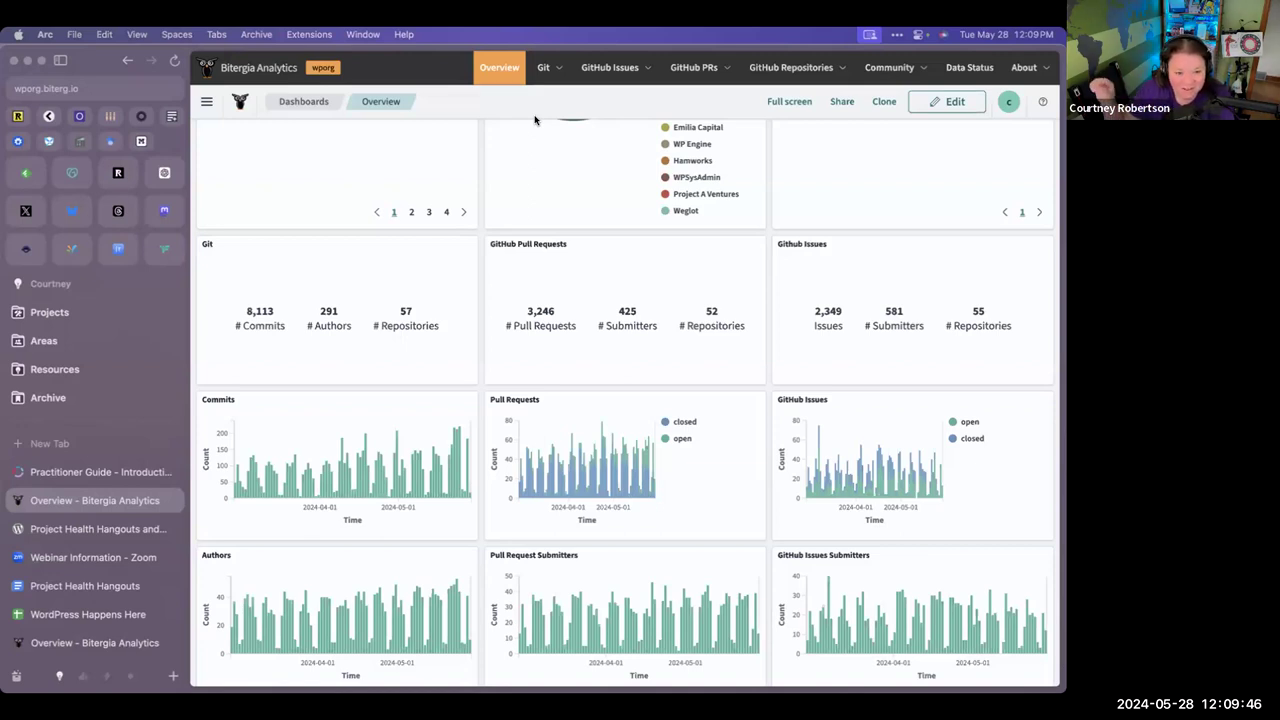
Open the GitHub PRs Overview dashboard, zoom the page to 125% and hide the Arc sidebar
click(690, 67)
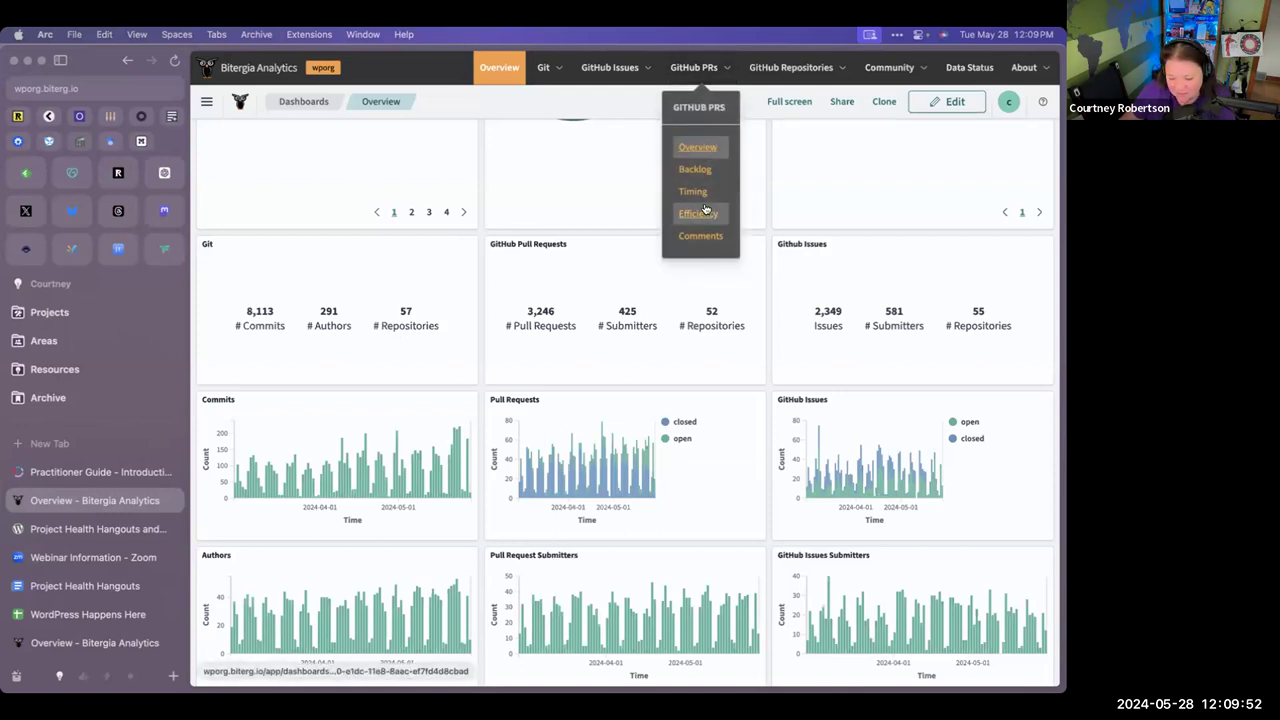
click(698, 148)
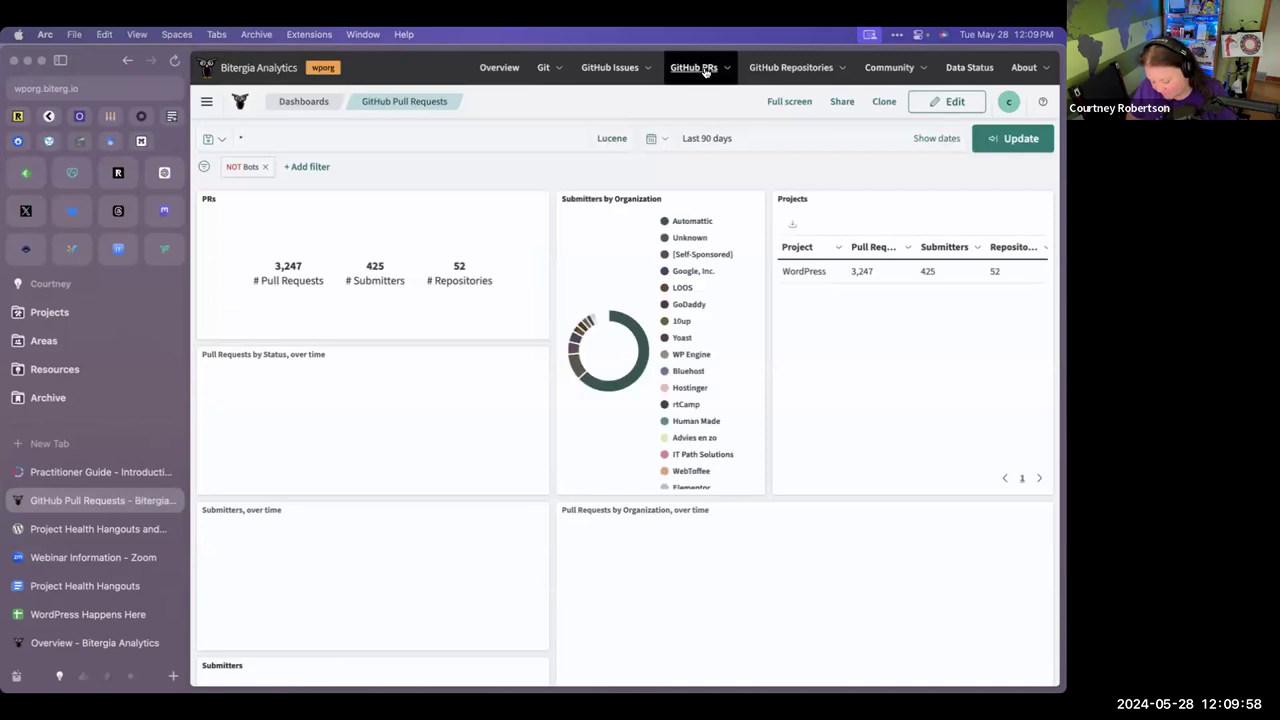
key(super+equal)
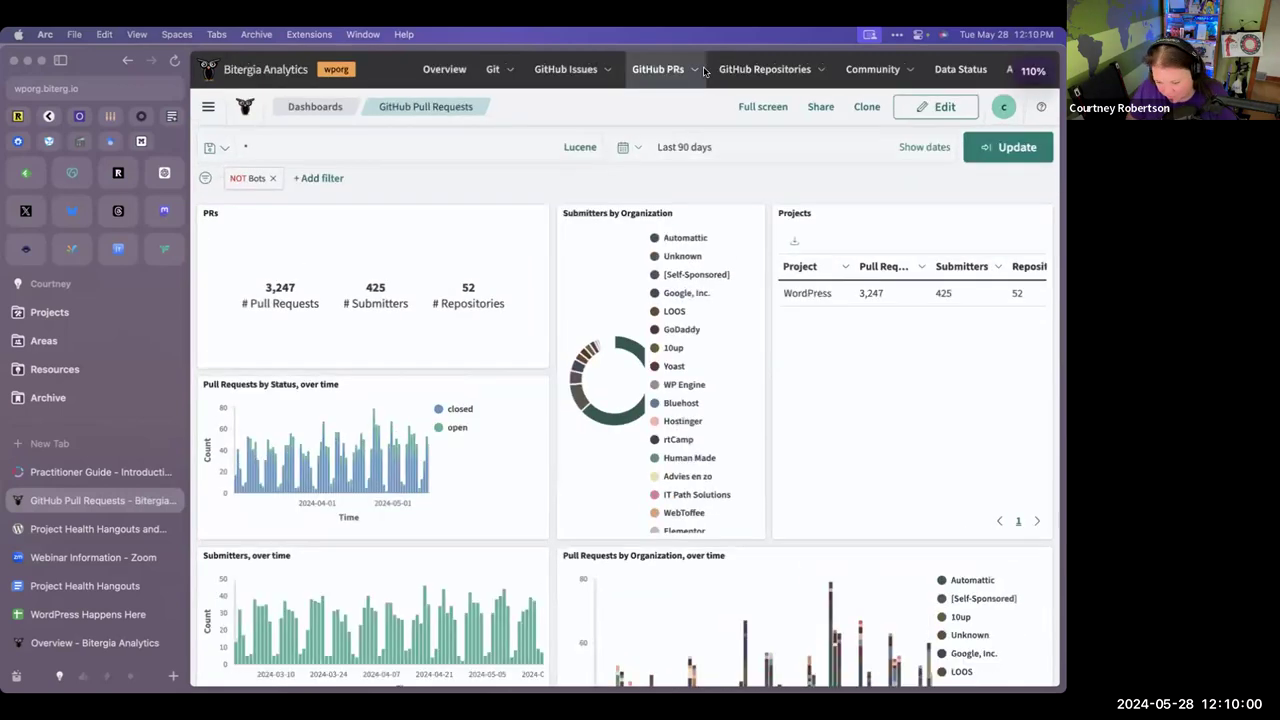
key(super+equal)
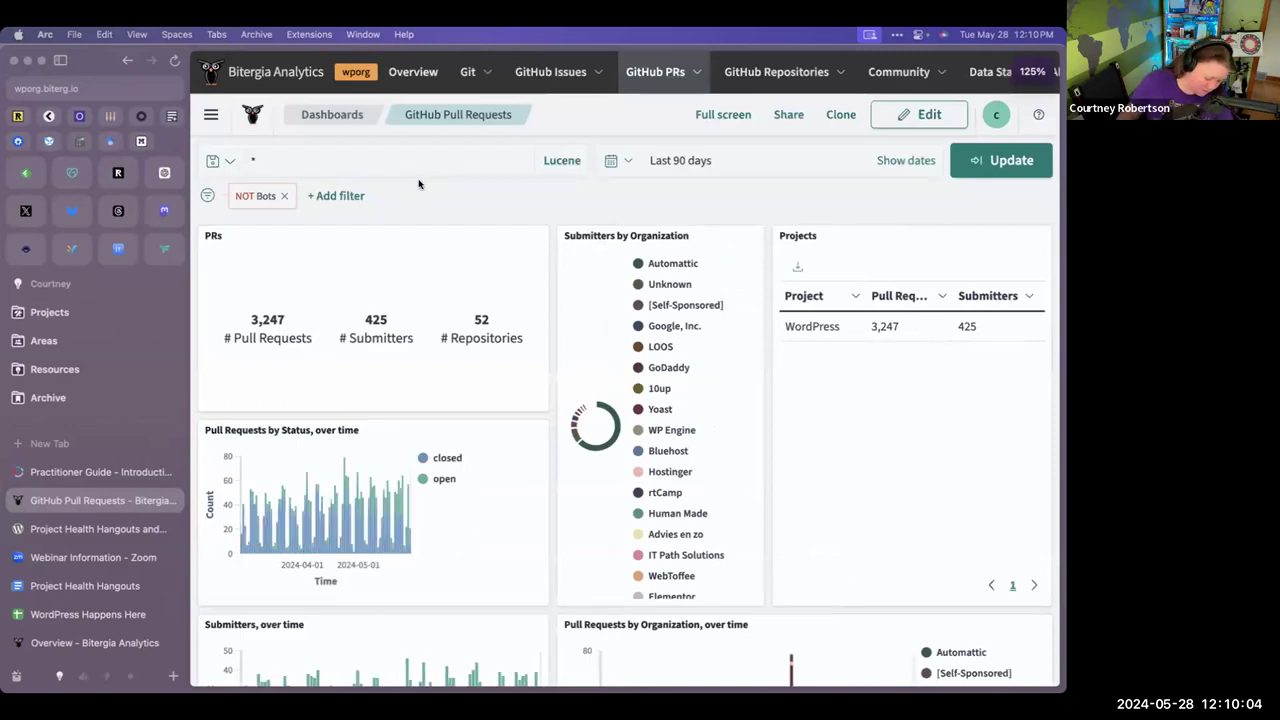
key(super+s)
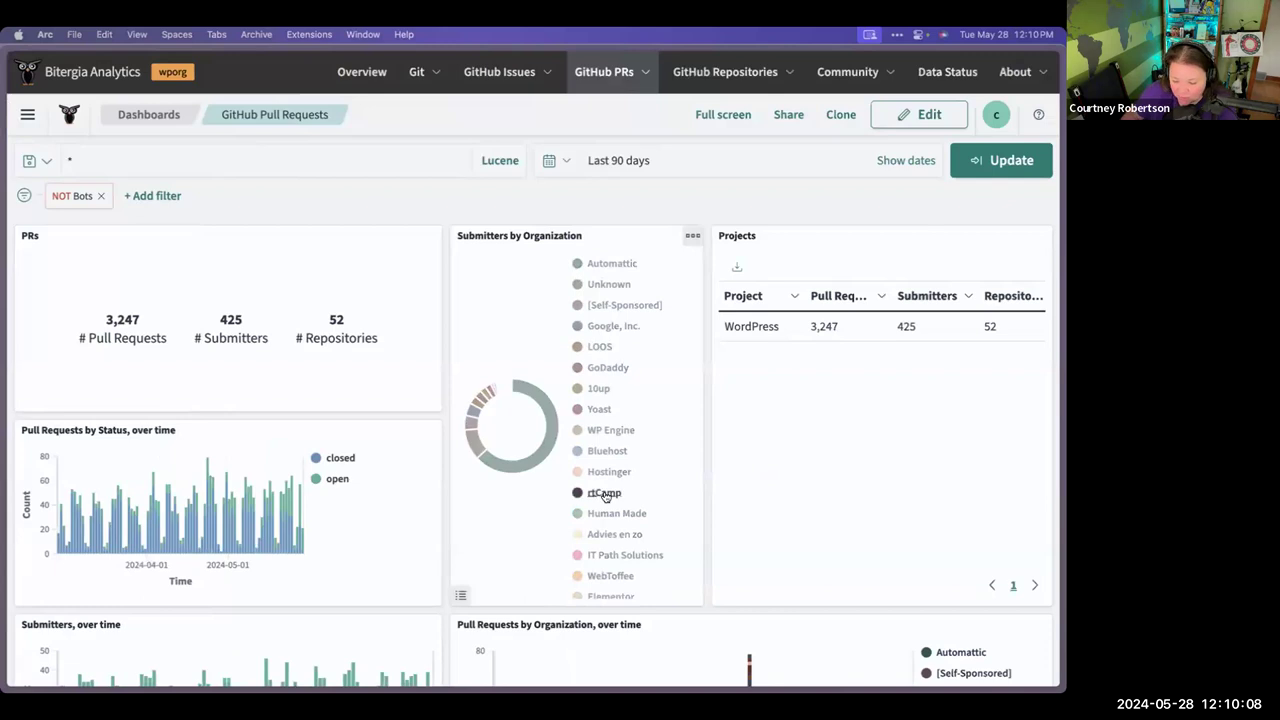
Set the time range start to 20 years ago, replacing 90 days, and apply it
click(607, 162)
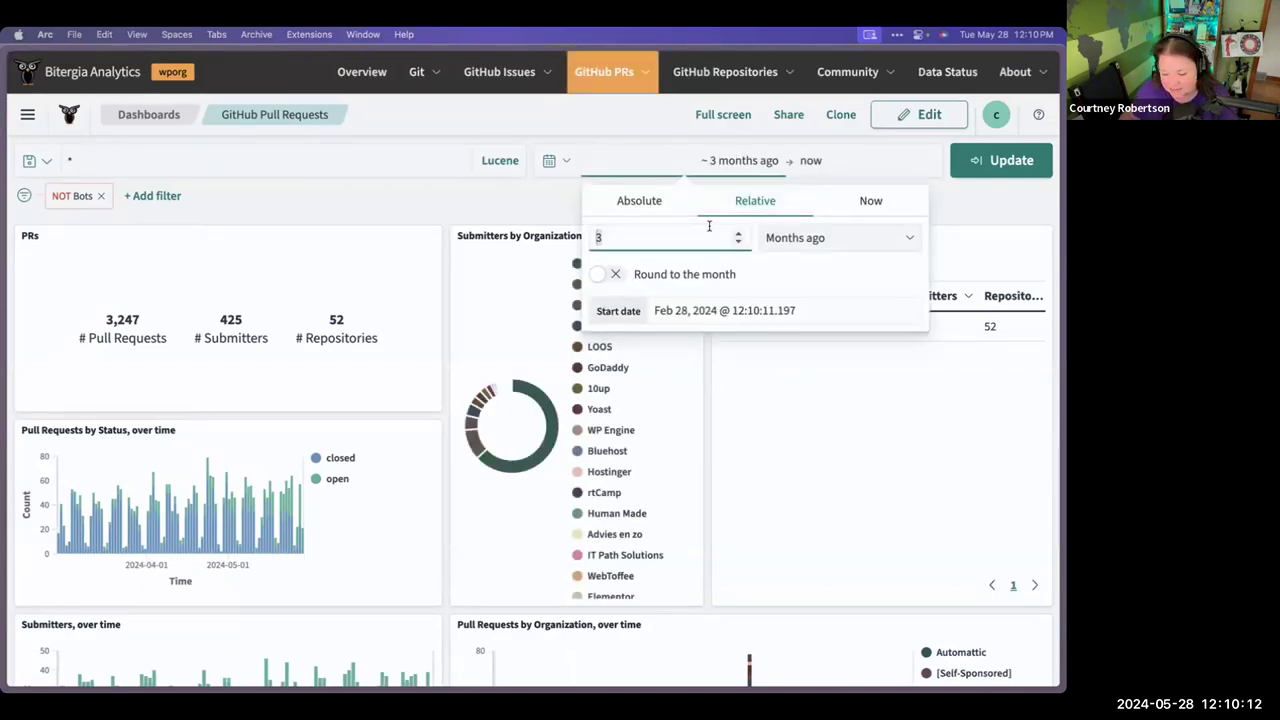
text(20)
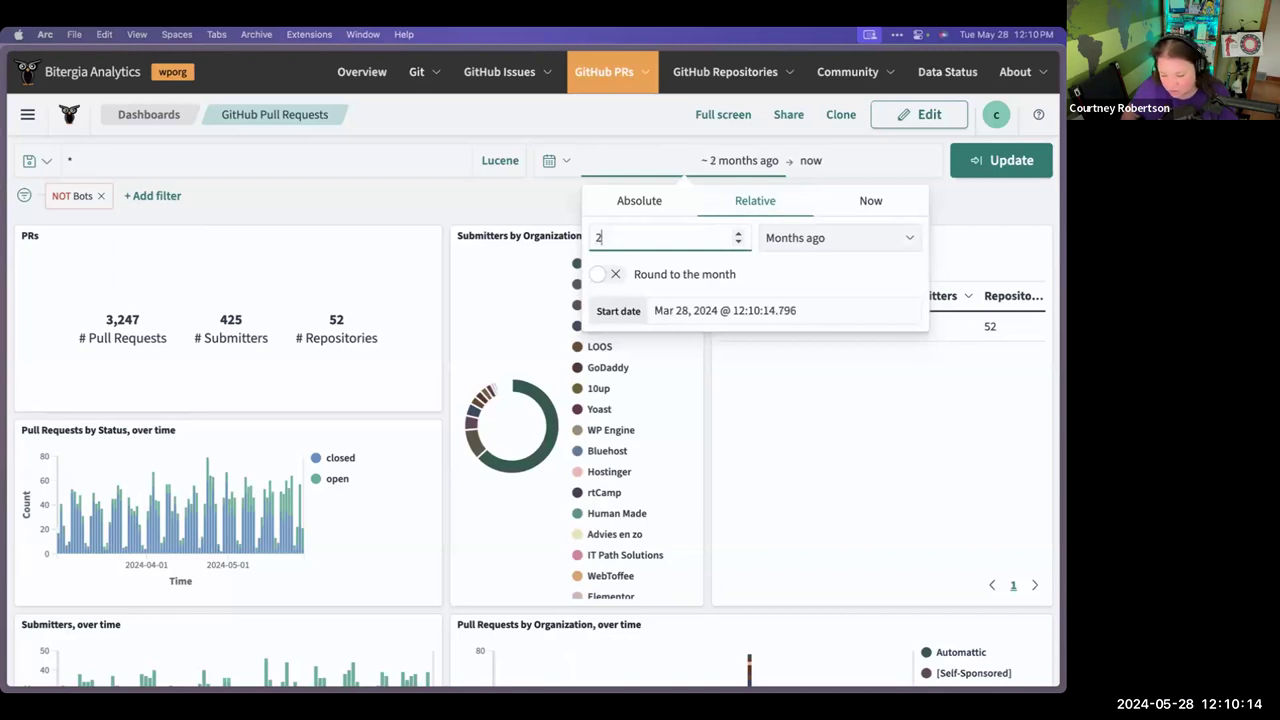
click(840, 238)
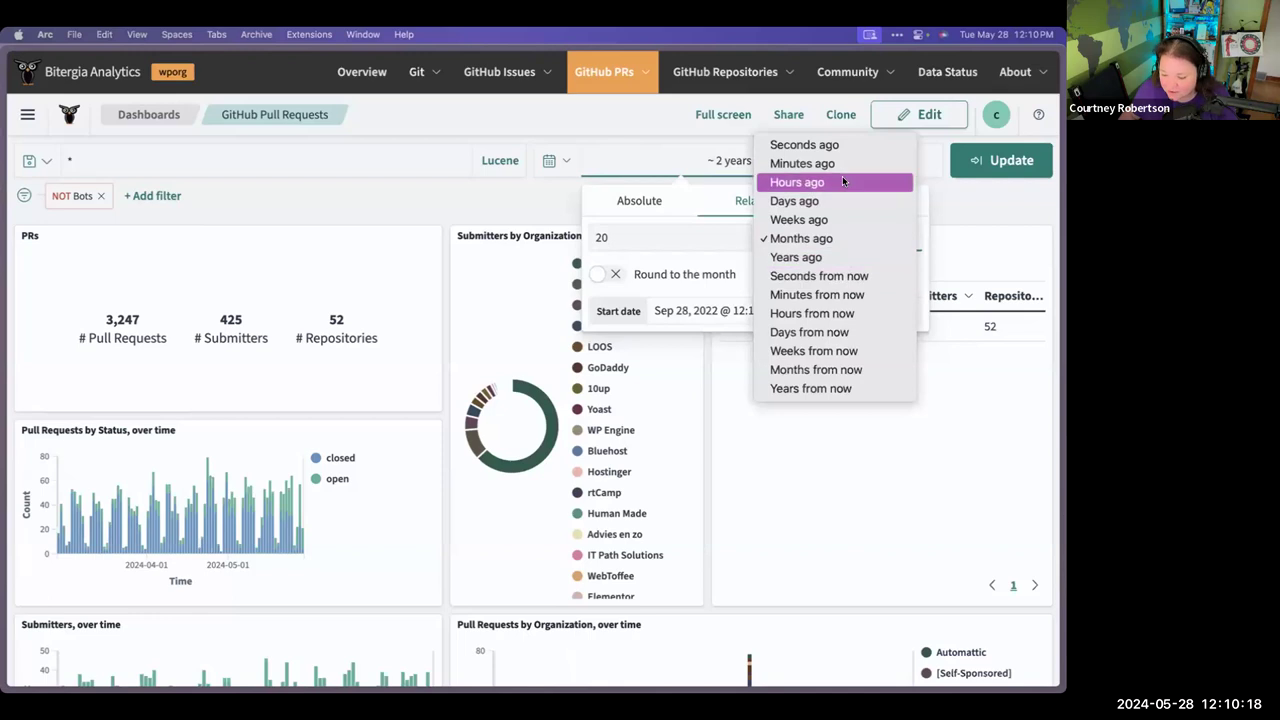
click(845, 256)
click(949, 202)
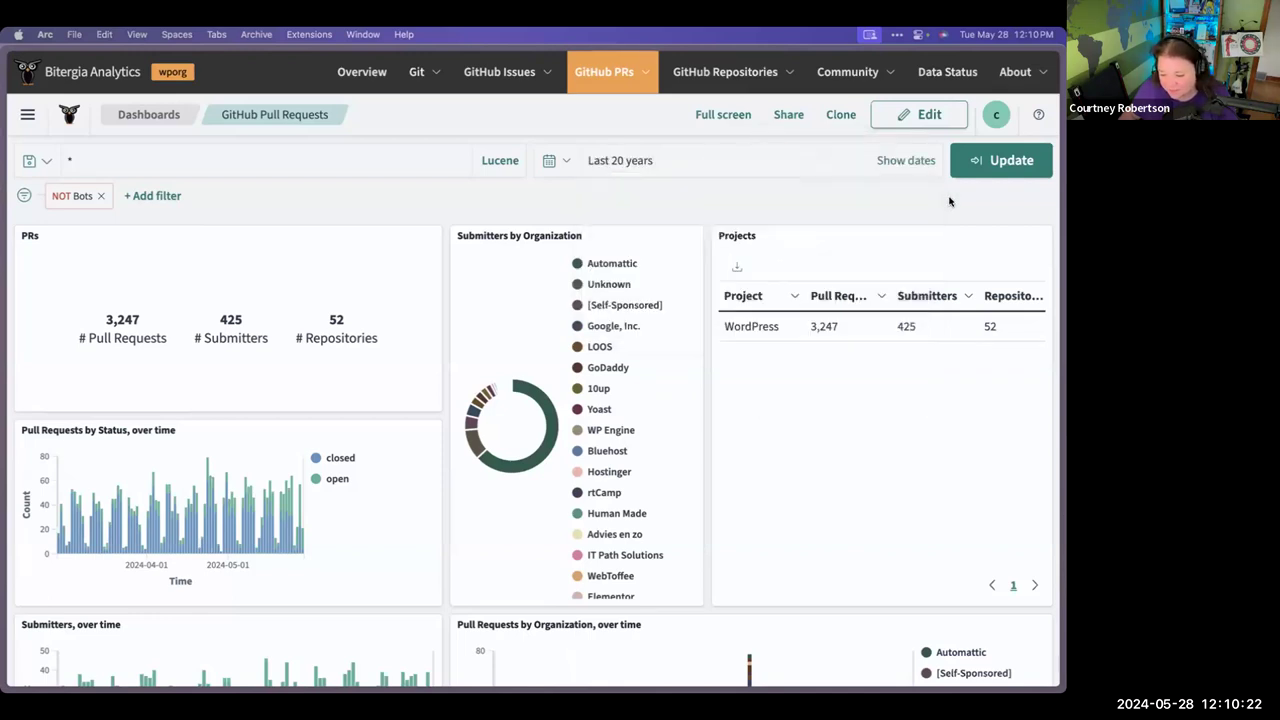
click(990, 162)
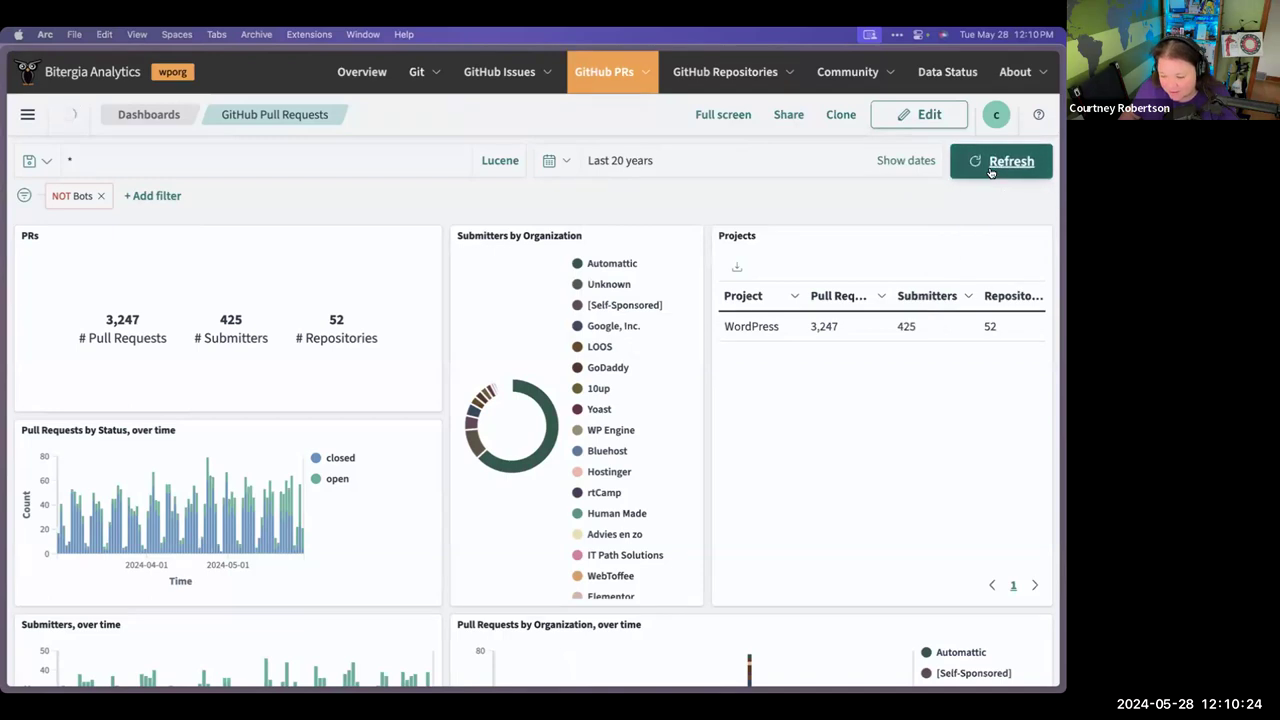
scroll(733, 248, down, 1)
scroll(733, 248, down, 2)
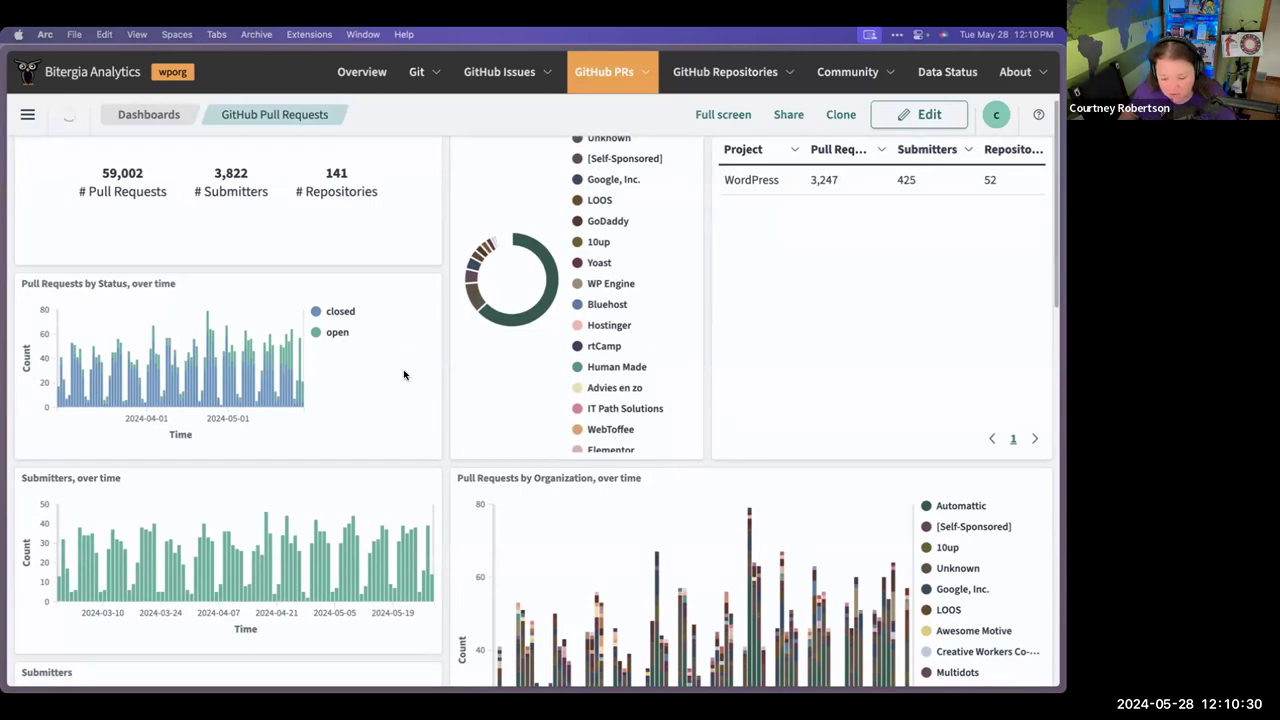
scroll(397, 381, down, 2)
scroll(397, 381, down, 8)
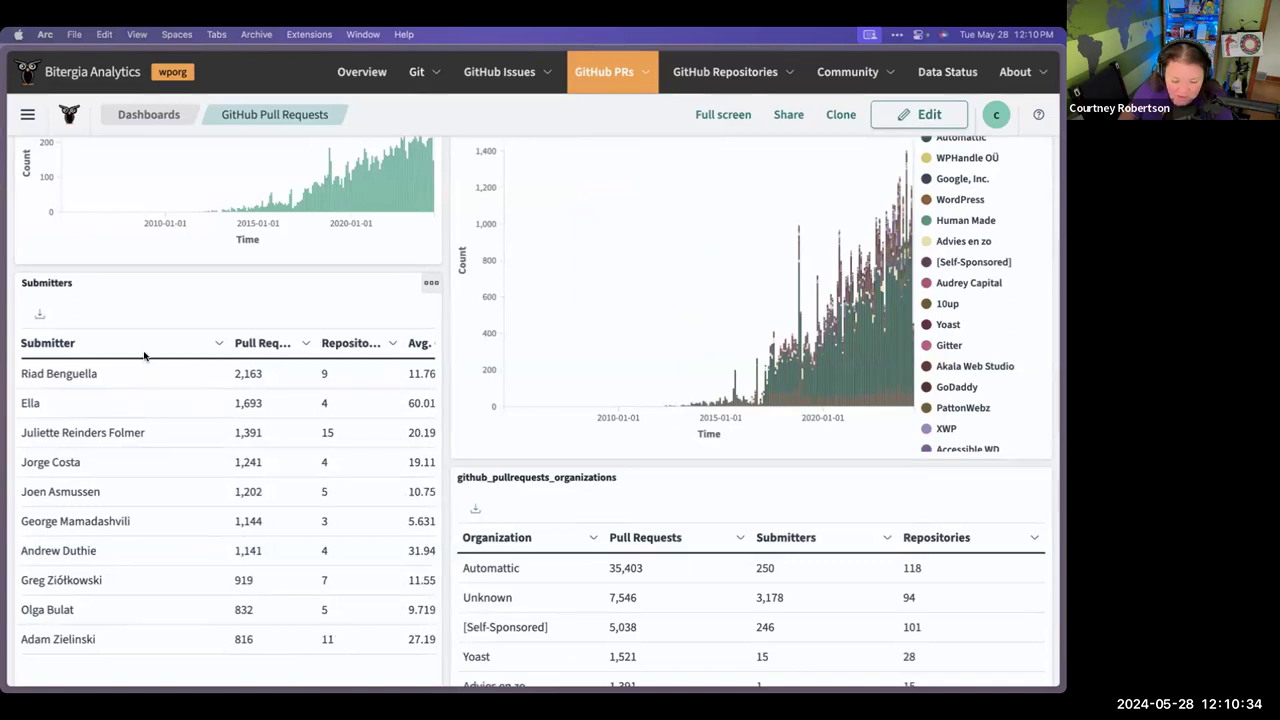
scroll(197, 384, down, 1)
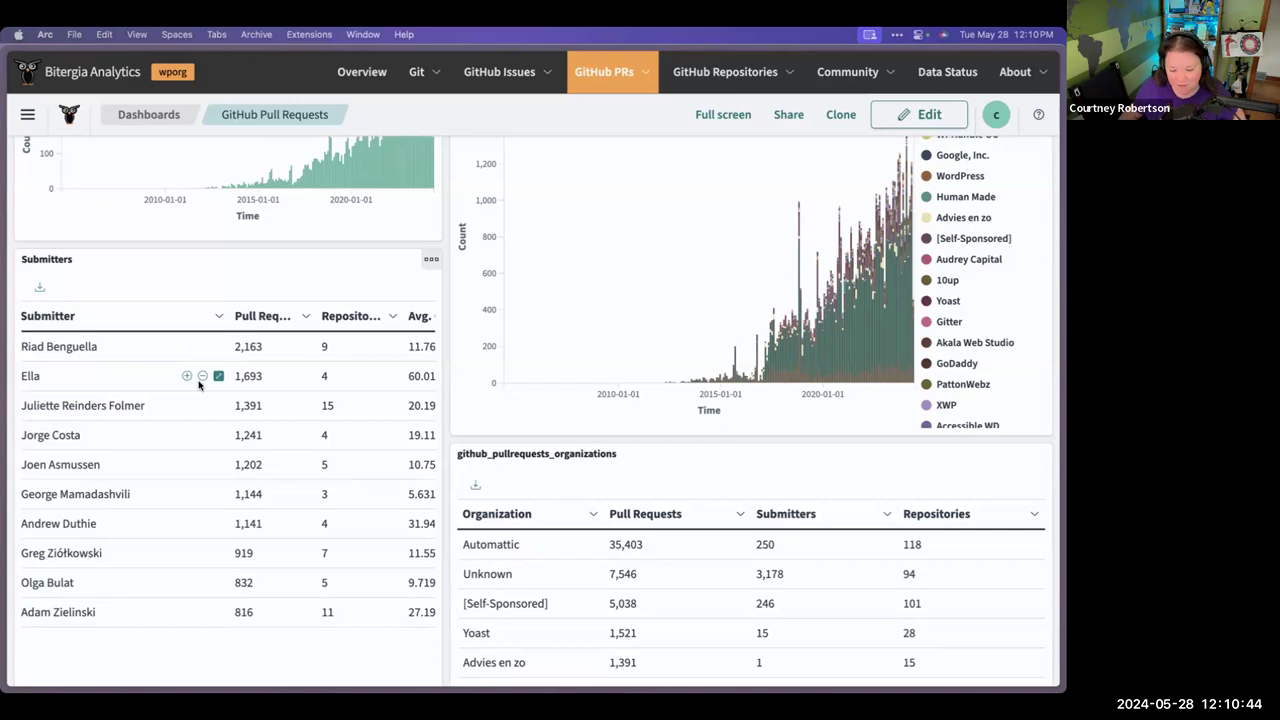
scroll(185, 378, right, 1)
scroll(180, 376, down, 1)
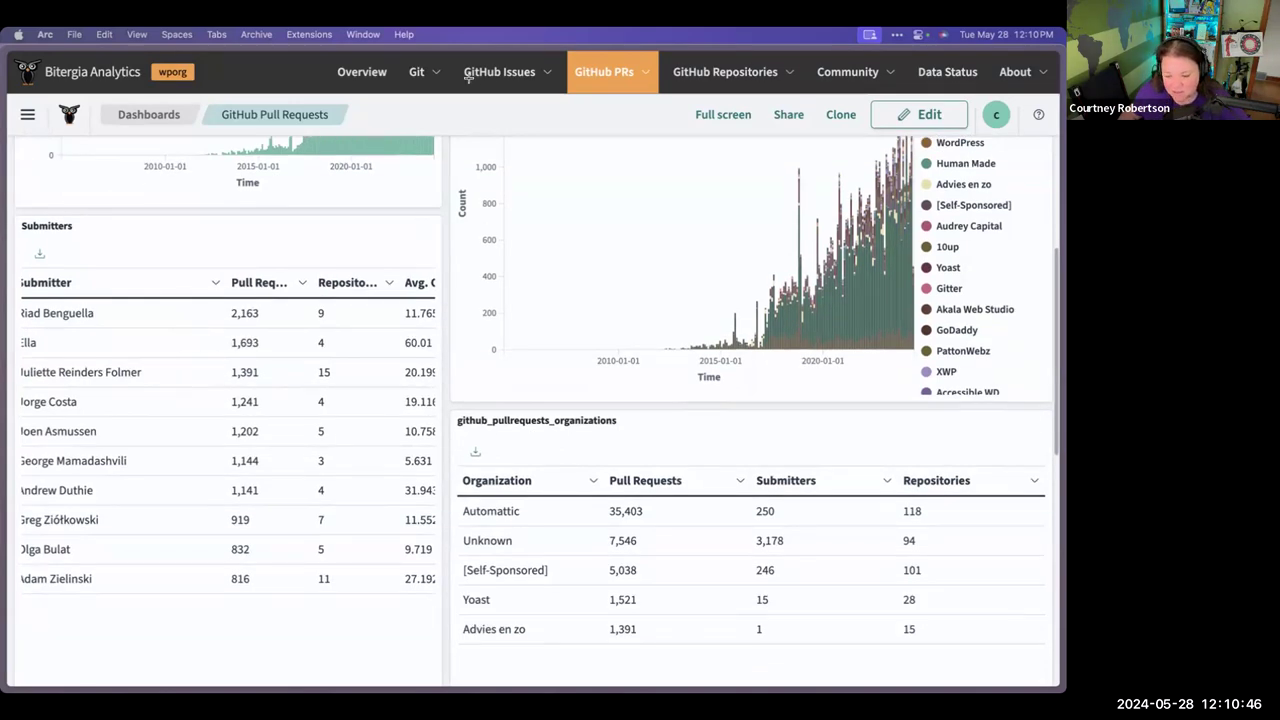
Open GitHub PRs > Comments, scroll its panels, then bring the Arc window back via Mission Control
click(609, 75)
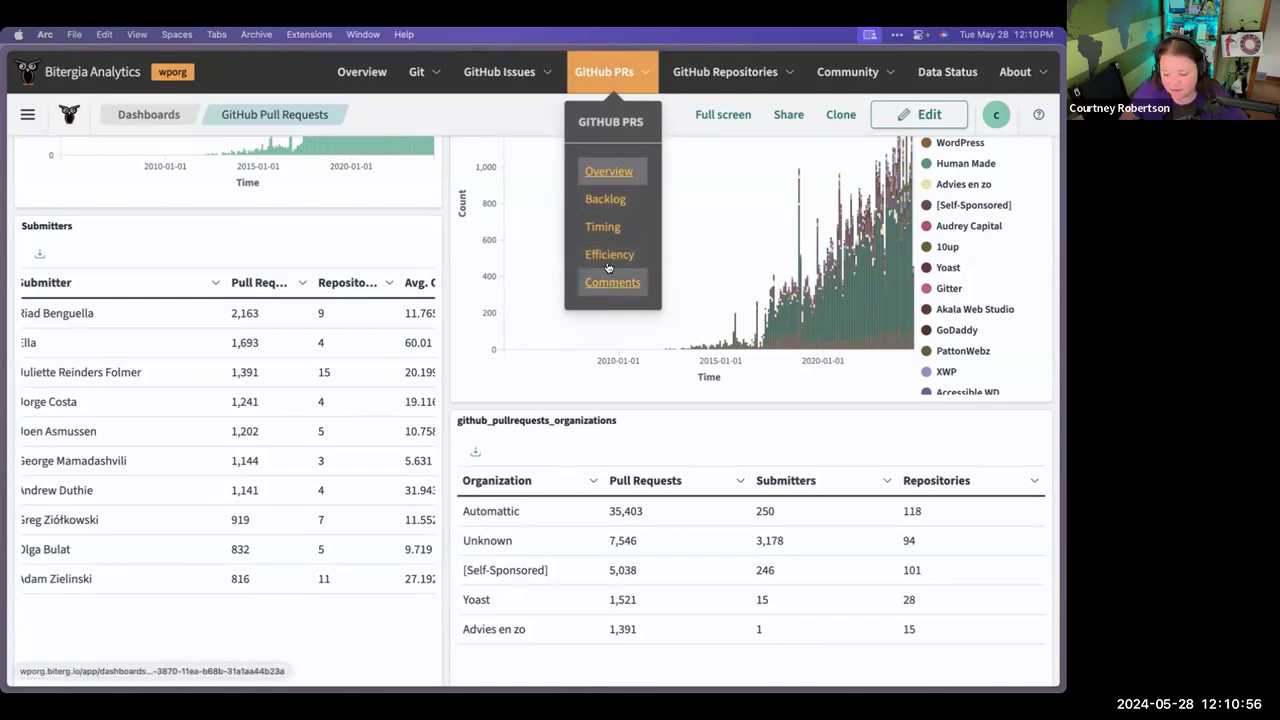
click(594, 117)
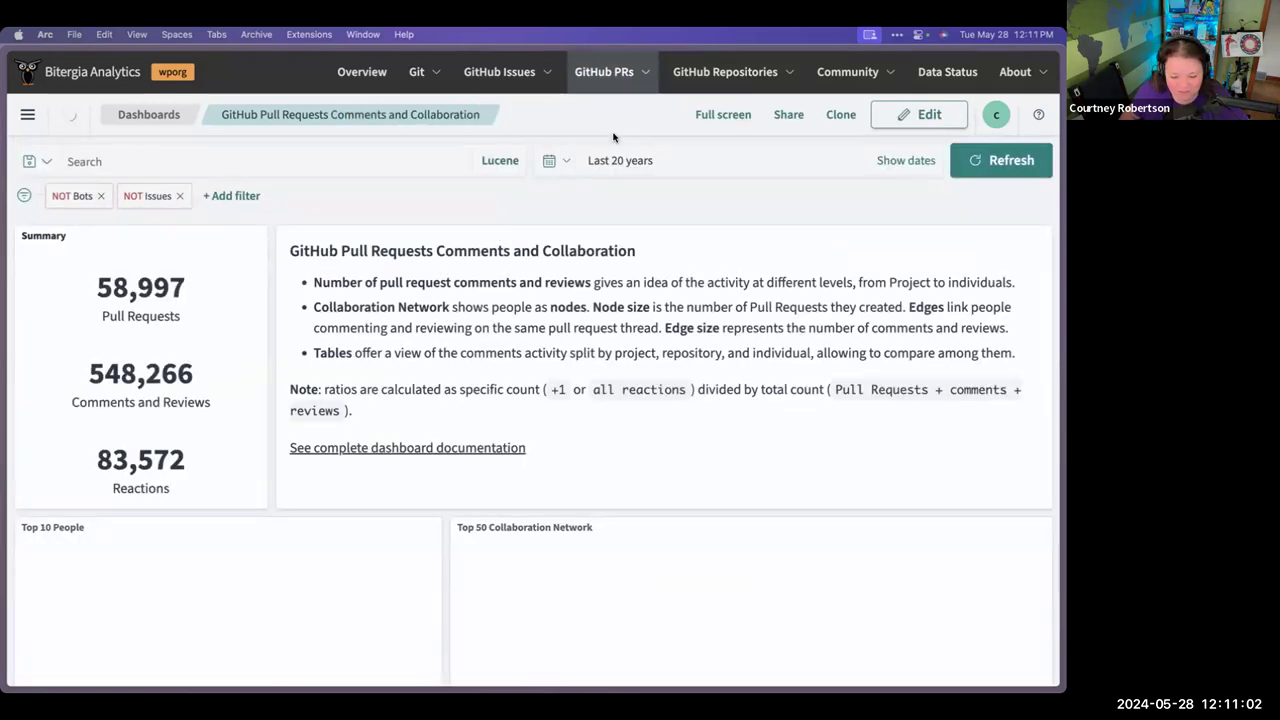
scroll(393, 253, down, 3)
scroll(394, 257, up, 3)
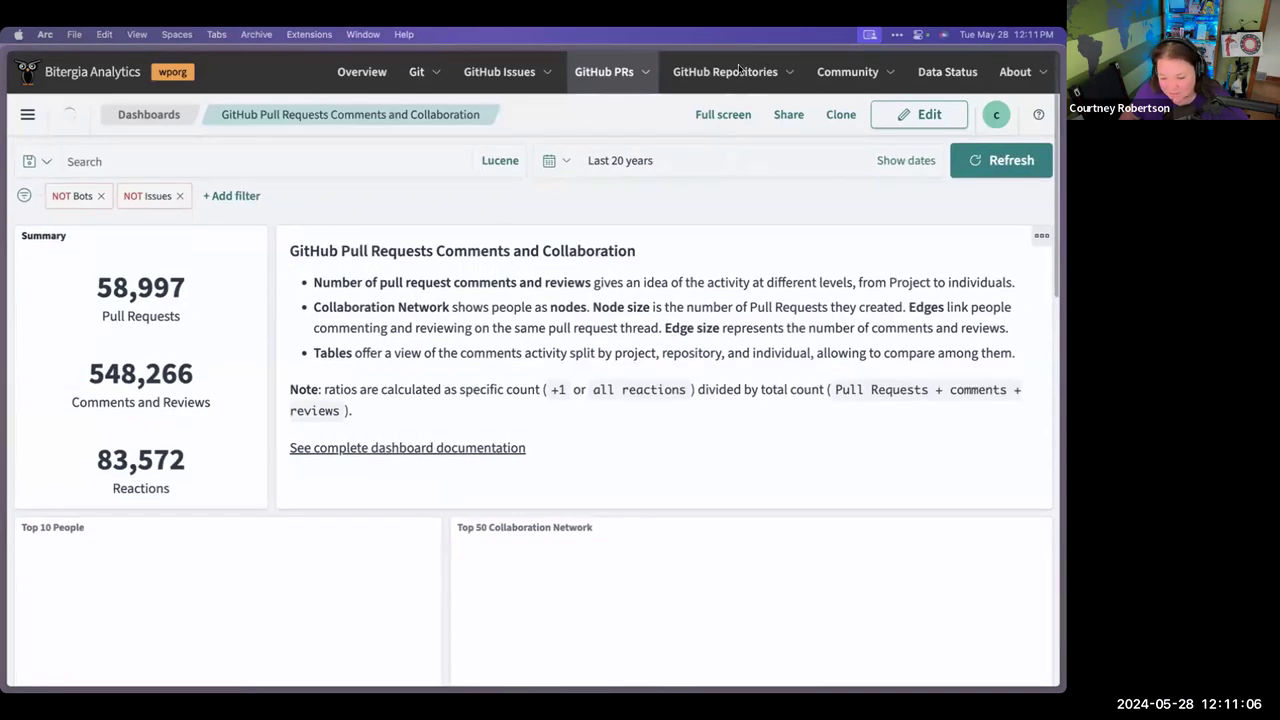
scroll(740, 92, down, 1)
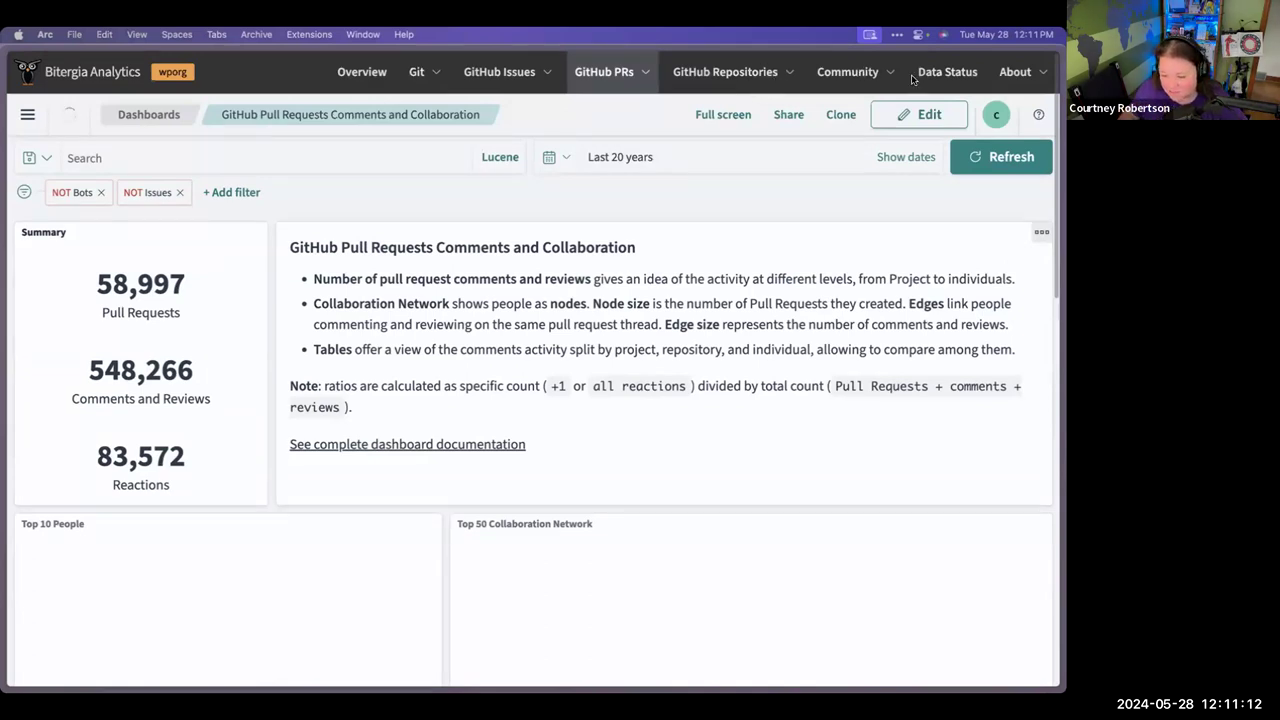
scroll(766, 173, down, 3)
scroll(790, 130, up, 3)
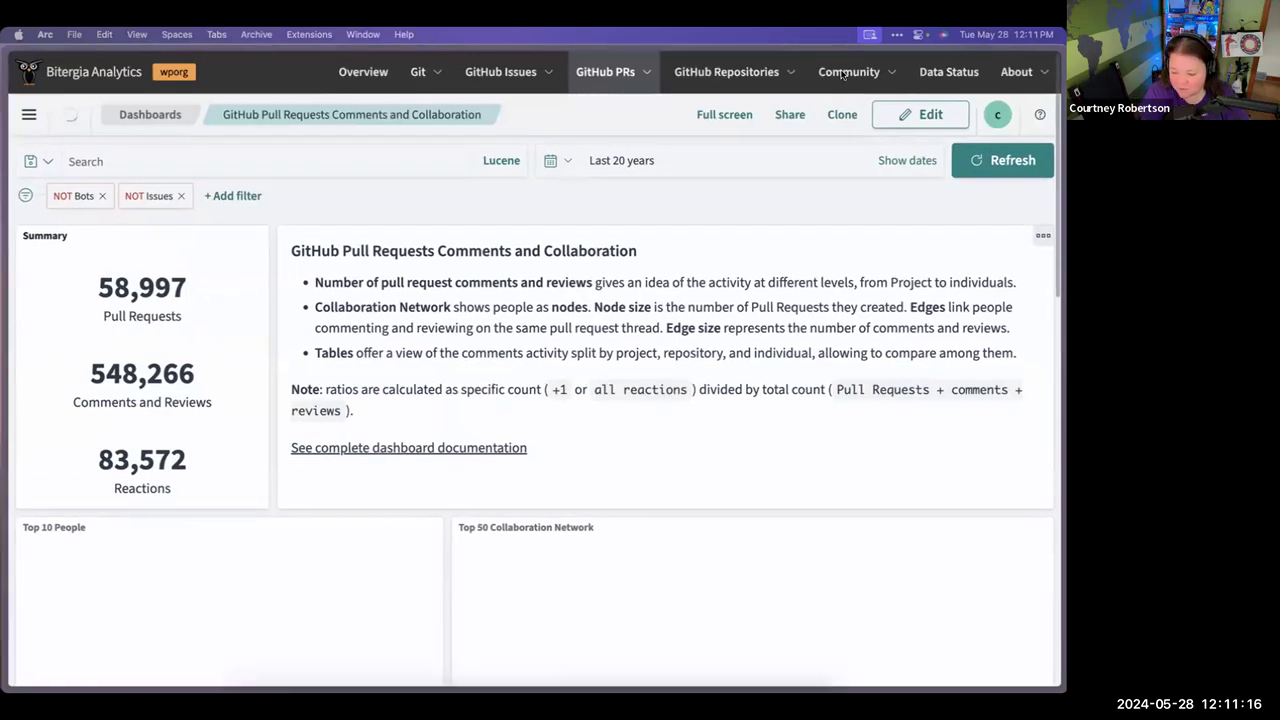
key(ctrl+Up)
click(313, 471)
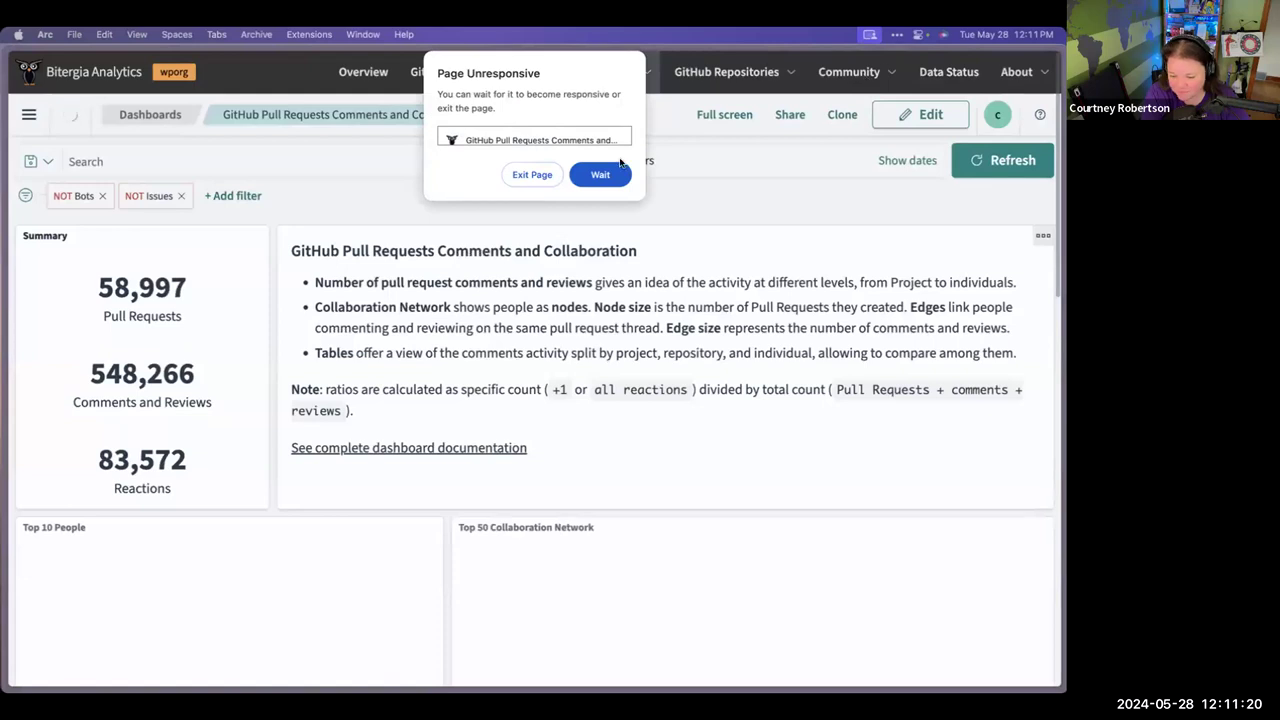
Exit the unresponsive page, reload the tab, and try loading the wpo address
click(533, 176)
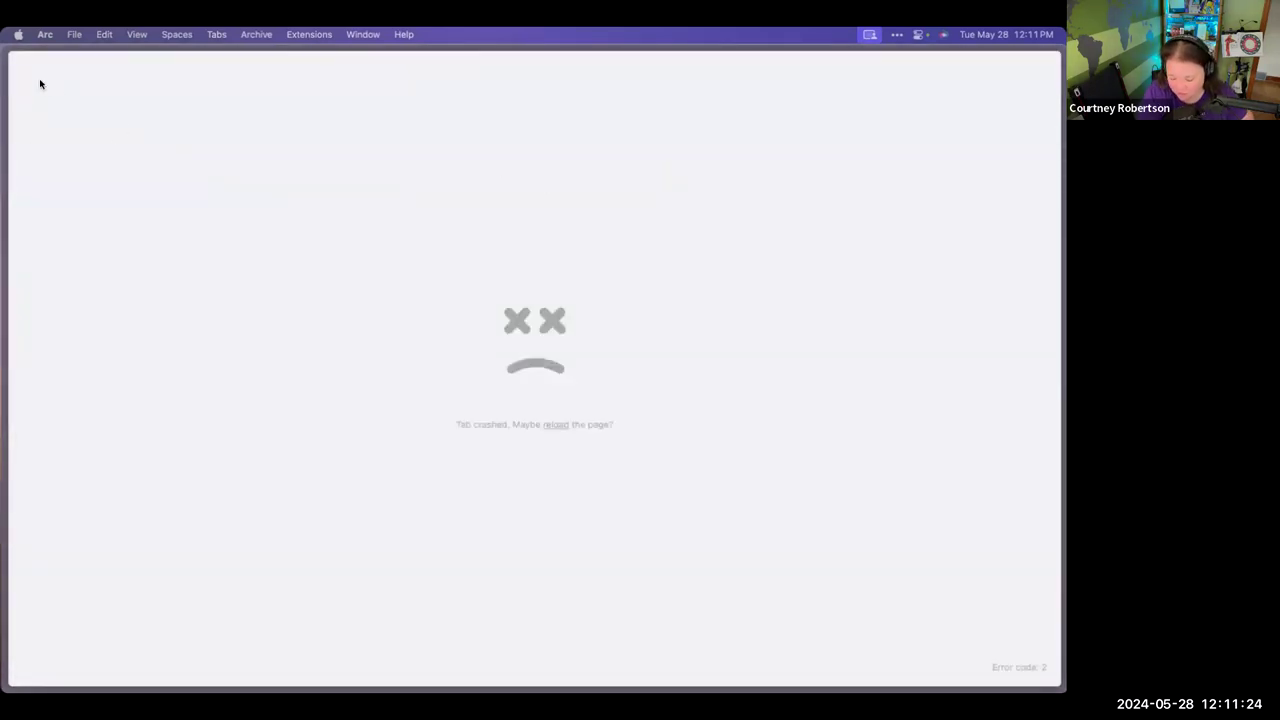
key(super+l)
key(Return)
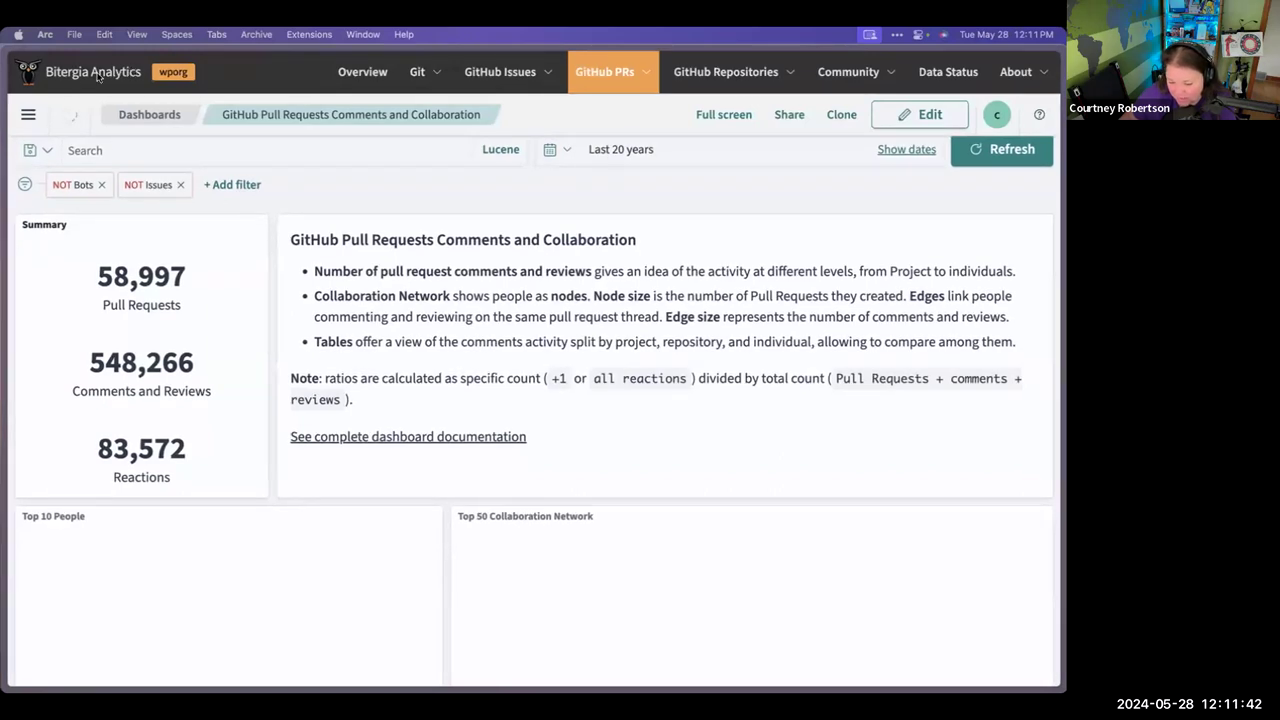
key(super+l)
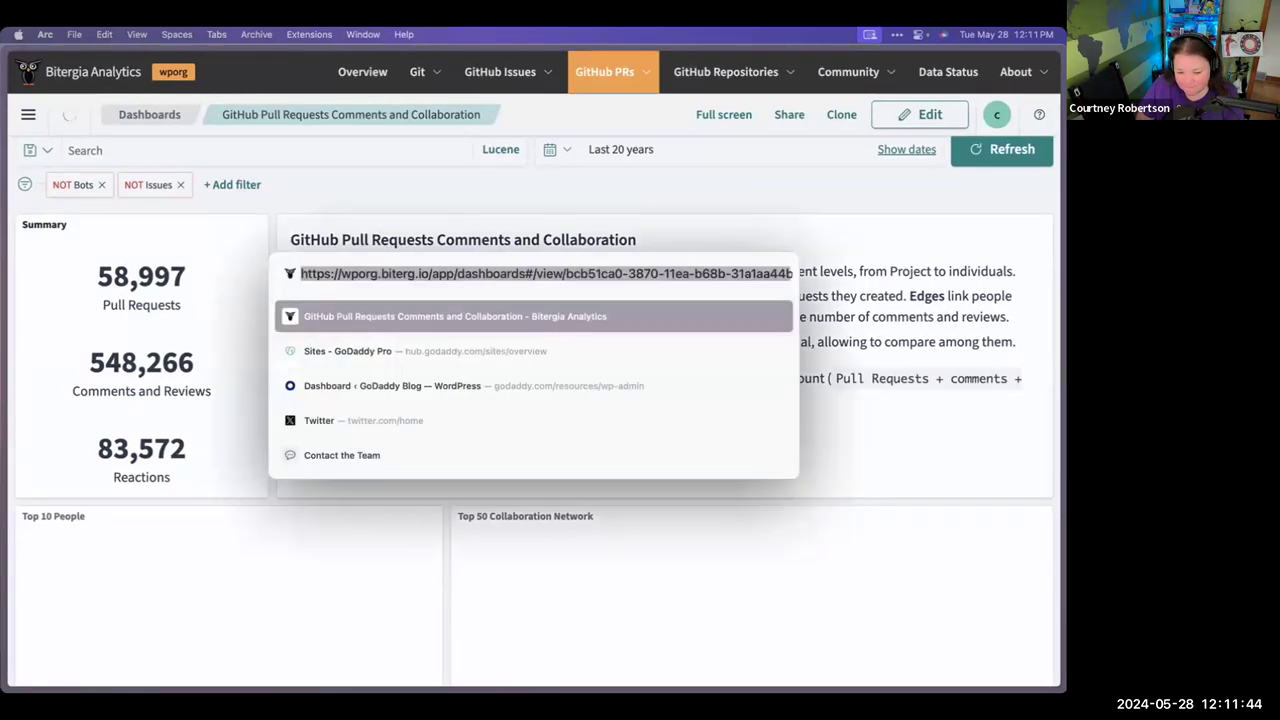
text(wp)
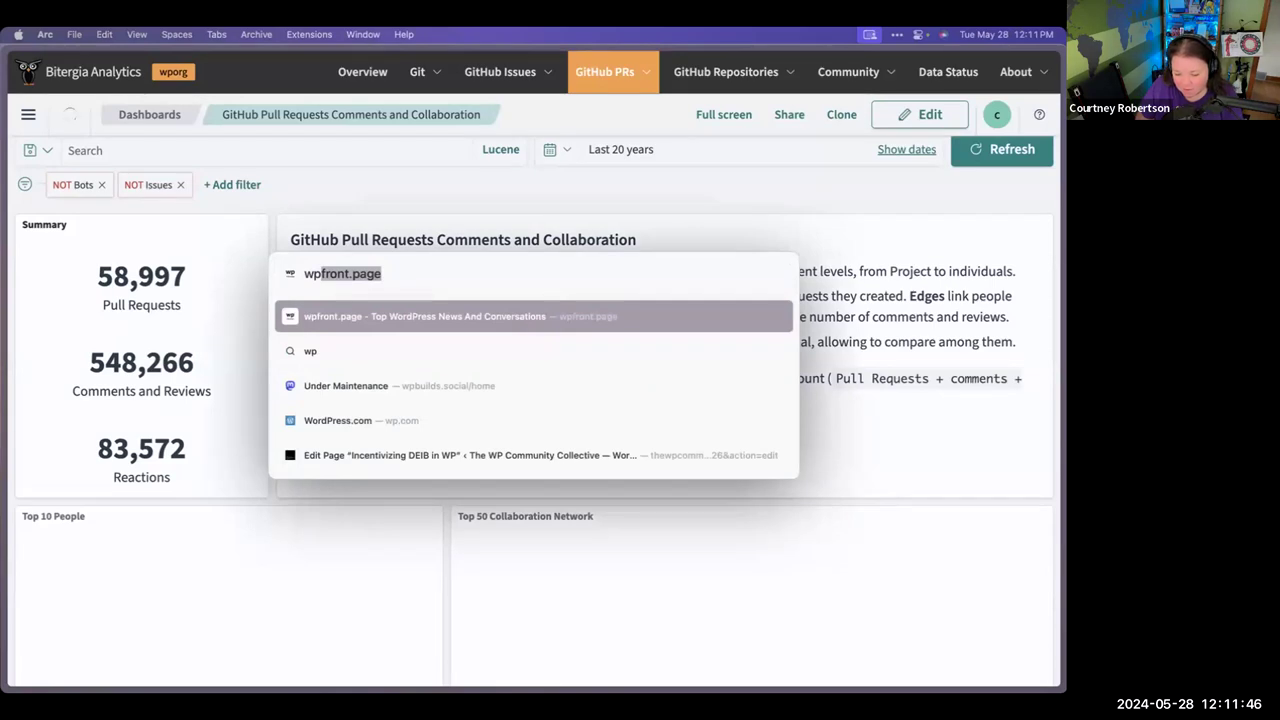
text(org)
key(Return)
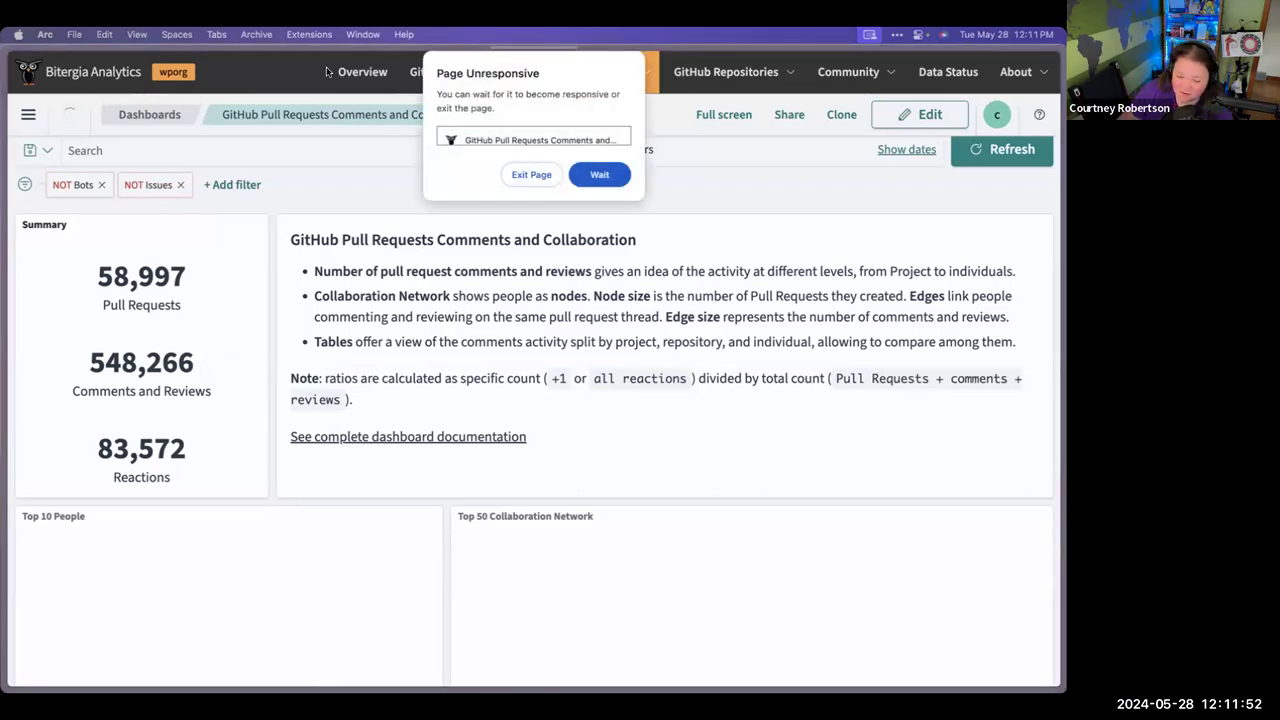
Dismiss the unresponsive page again and load the wporg Overview dashboard
click(522, 174)
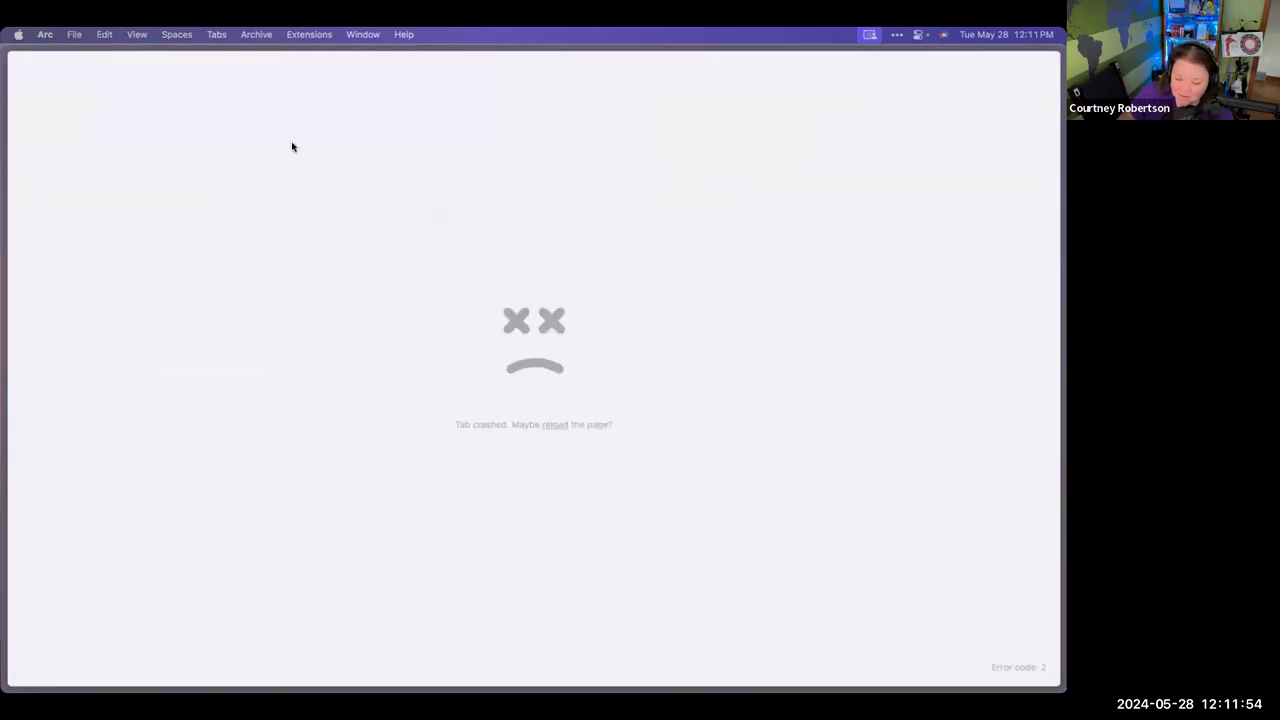
key(super+l)
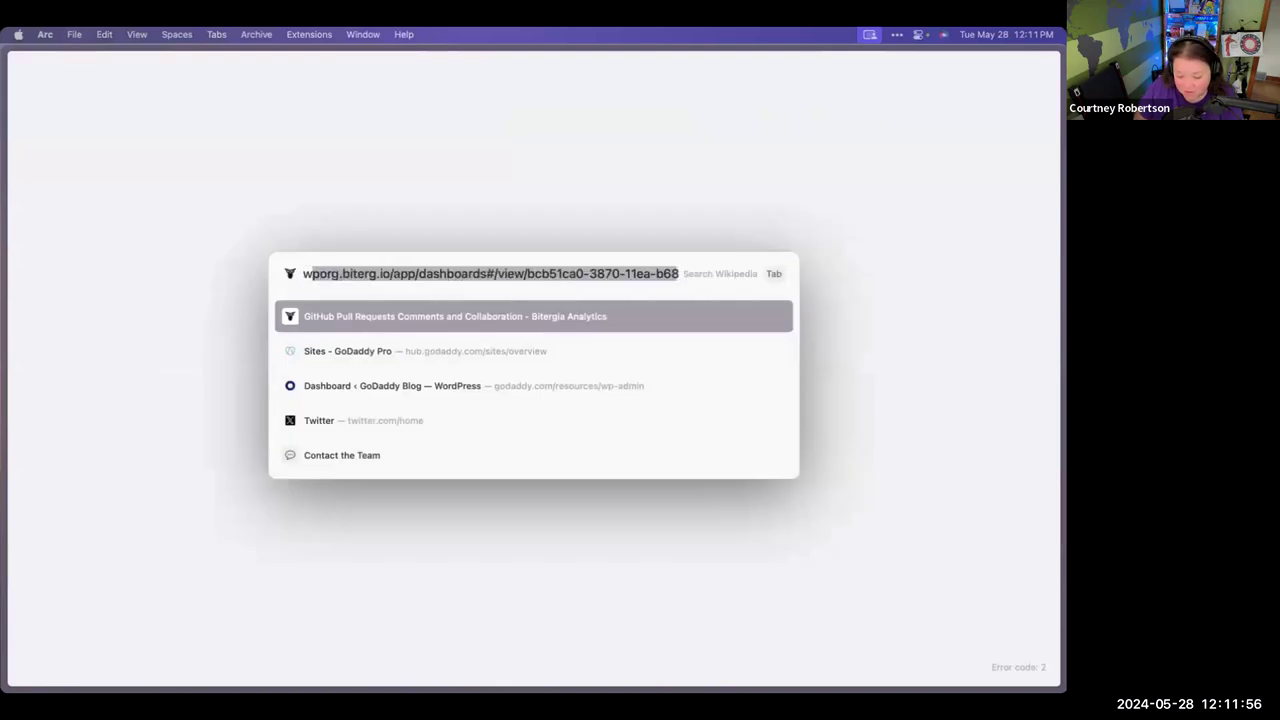
text(wpb)
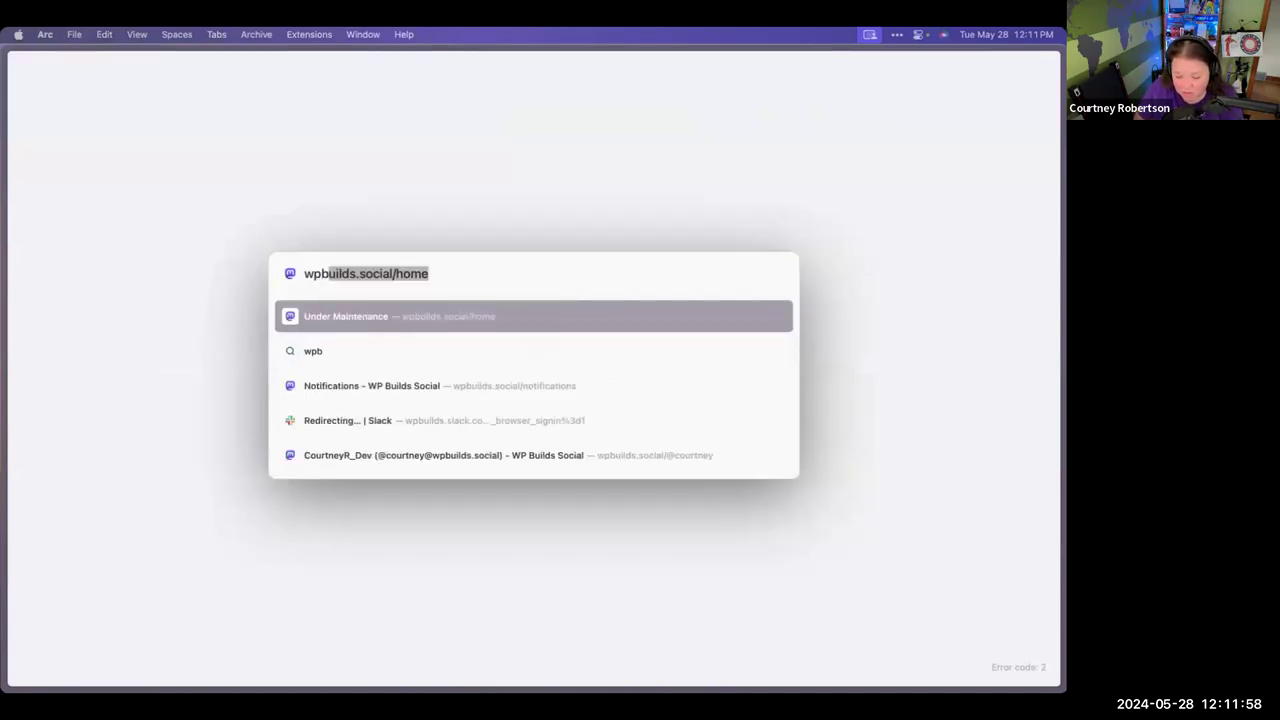
key(BackSpace)
text(org)
key(Return)
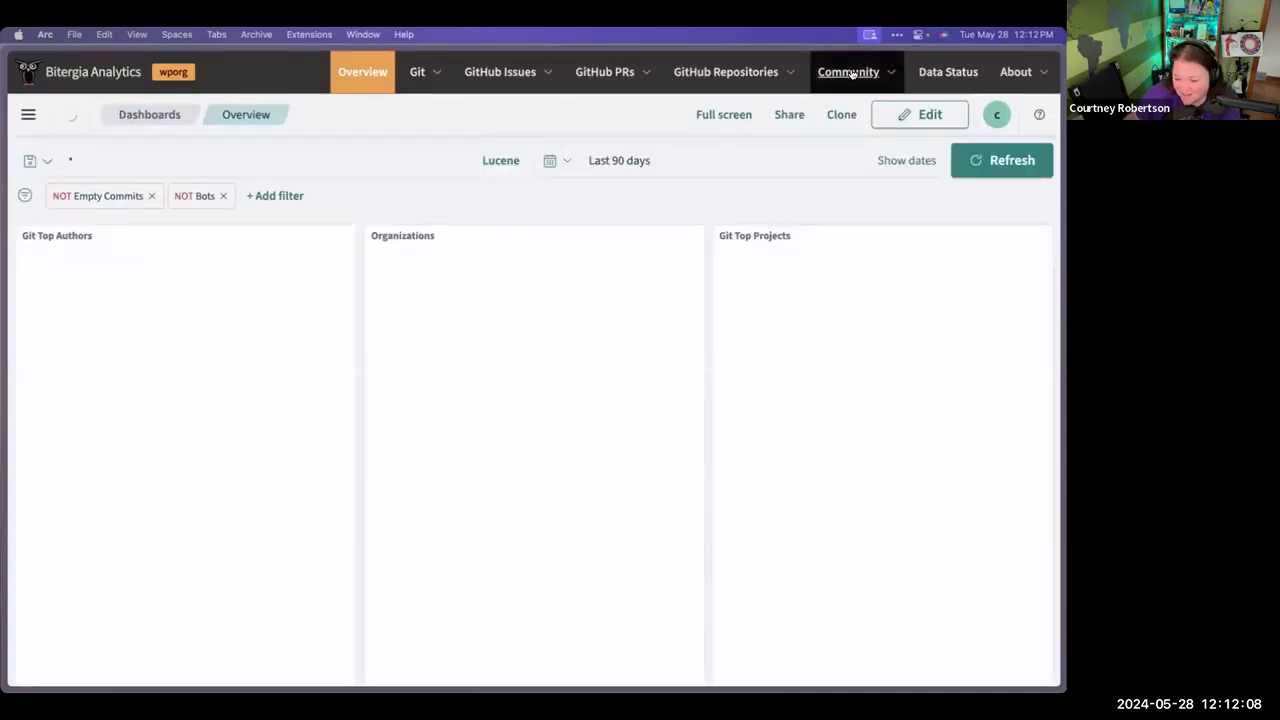
Open Community > Demographics and scroll through its 215,726 contributions from 2,262 authors
click(849, 72)
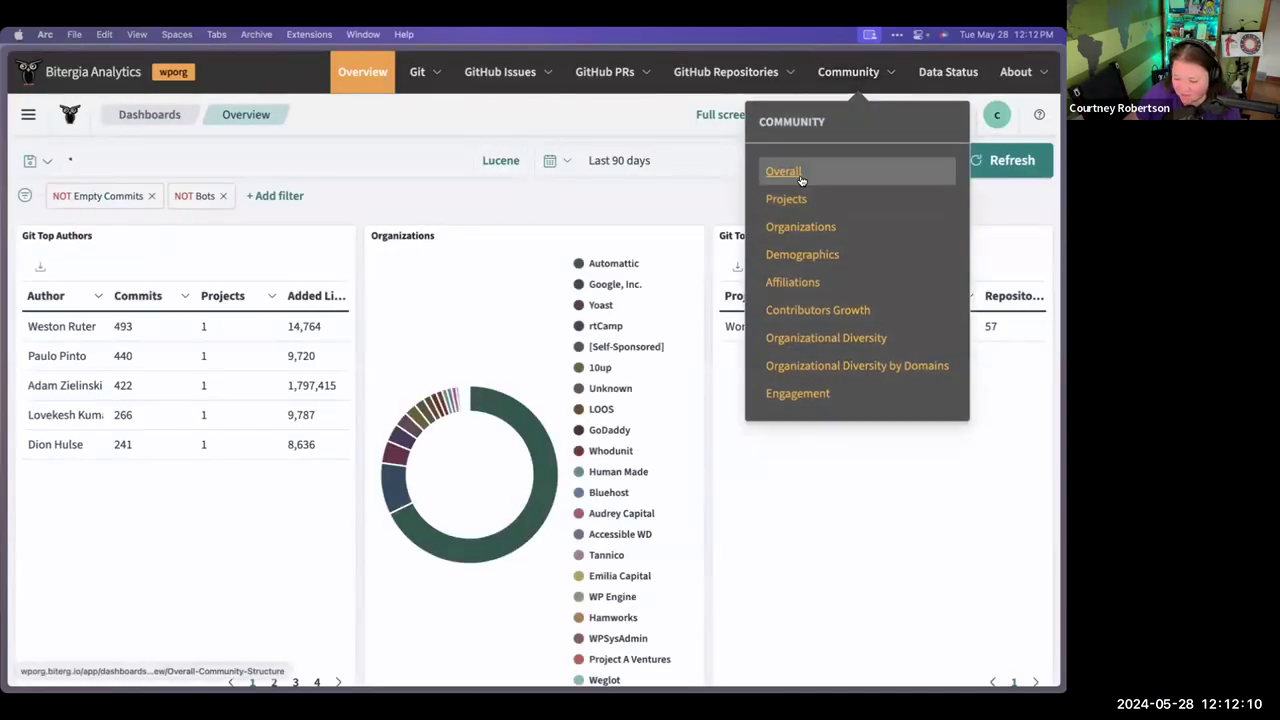
click(804, 256)
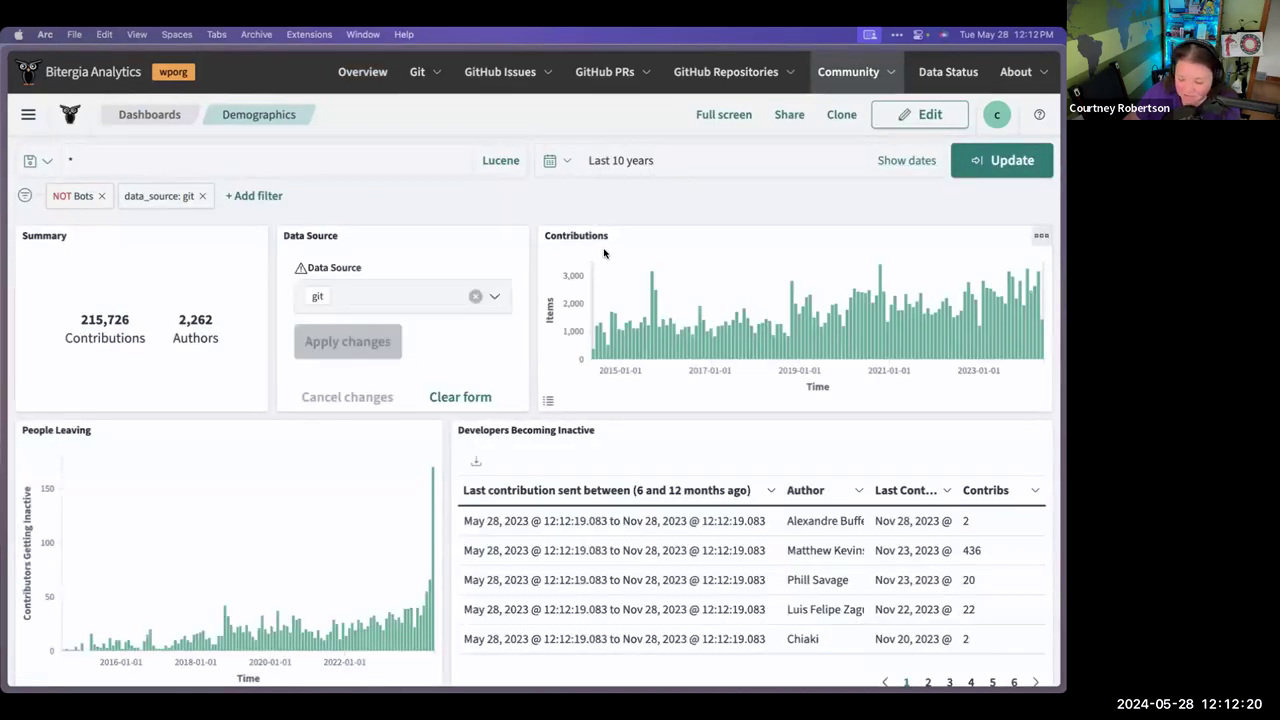
scroll(604, 248, down, 3)
scroll(604, 250, down, 3)
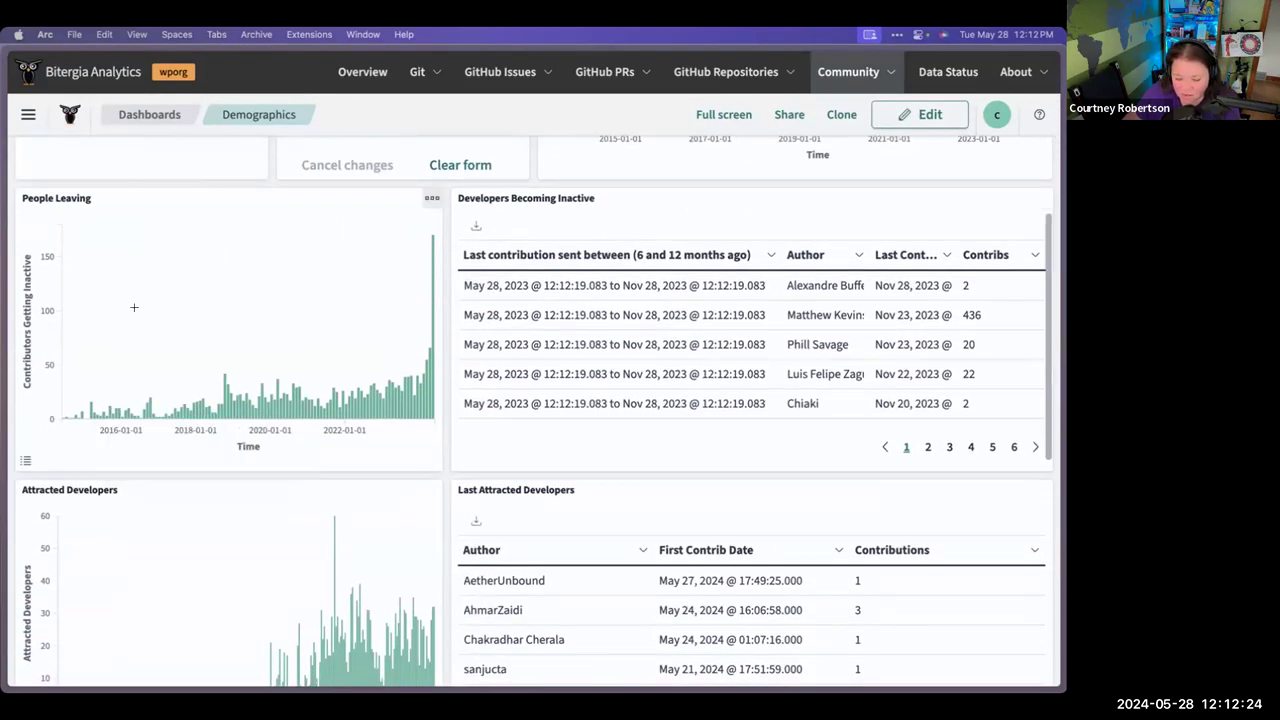
scroll(134, 307, down, 6)
scroll(586, 321, up, 12)
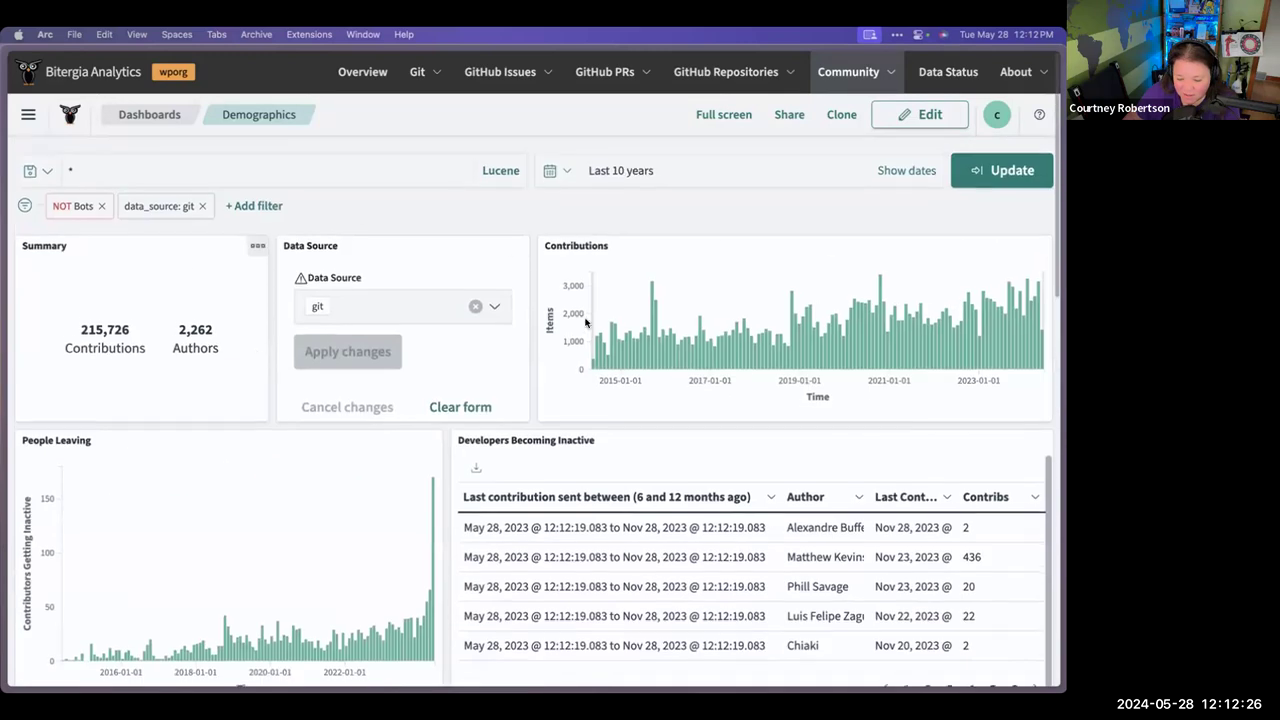
View Data Status, then open GitHub Issues > Backlog and scroll through its 10,653 open issues
click(936, 72)
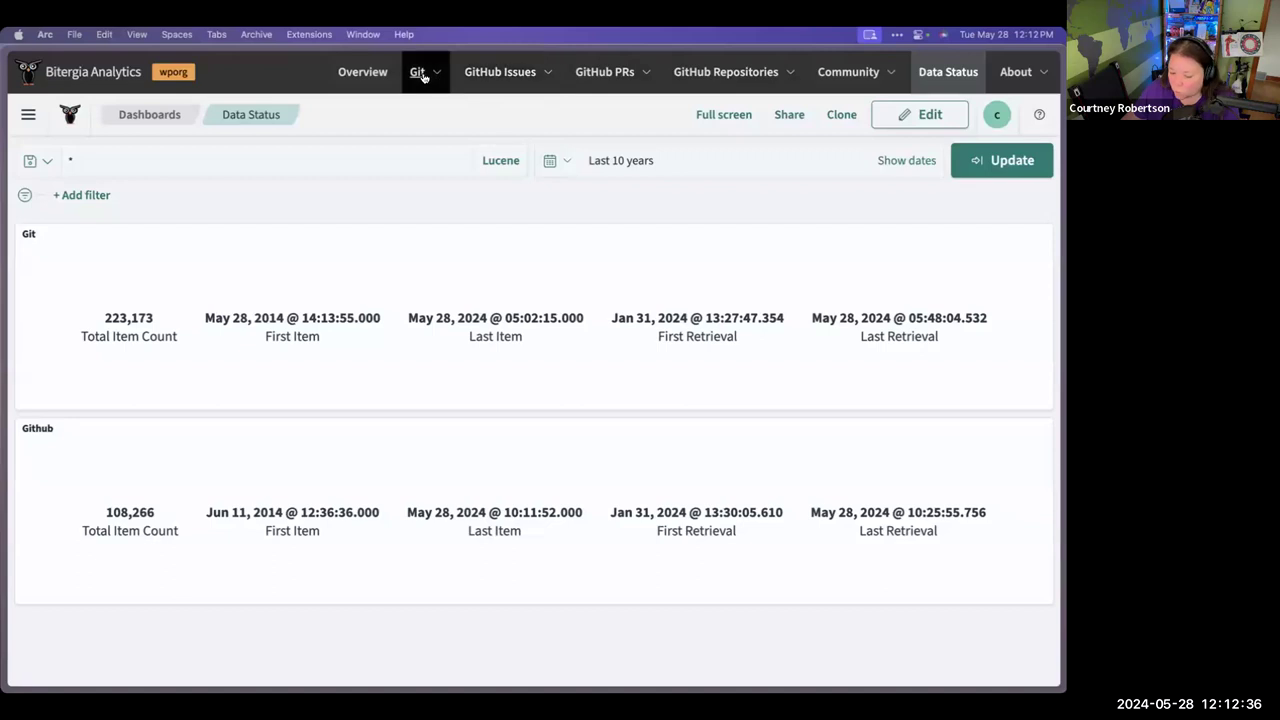
click(552, 75)
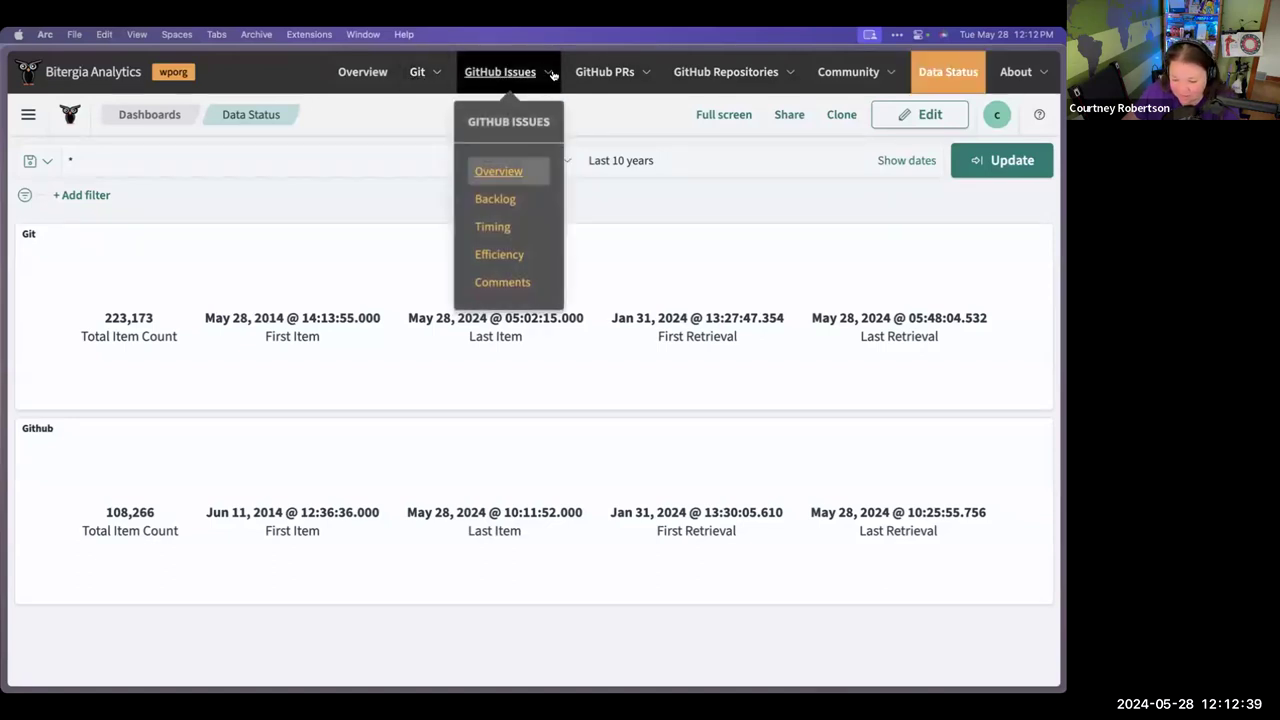
click(494, 198)
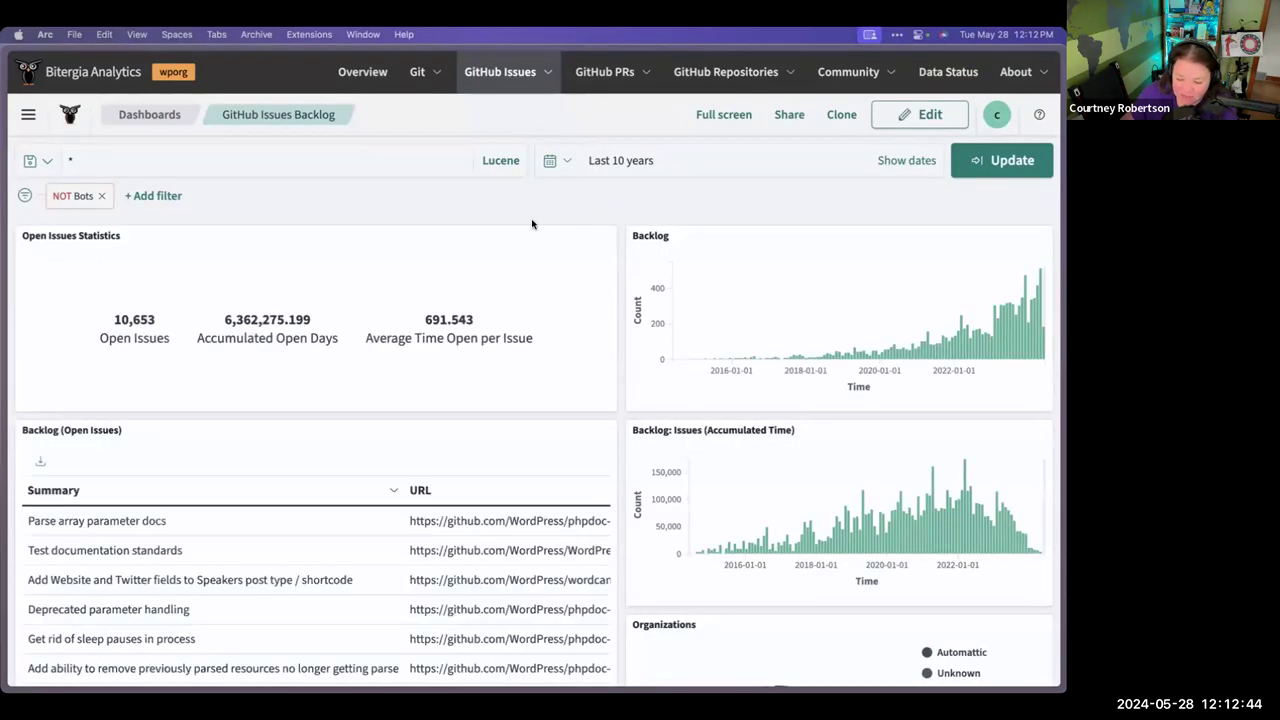
scroll(532, 224, down, 1)
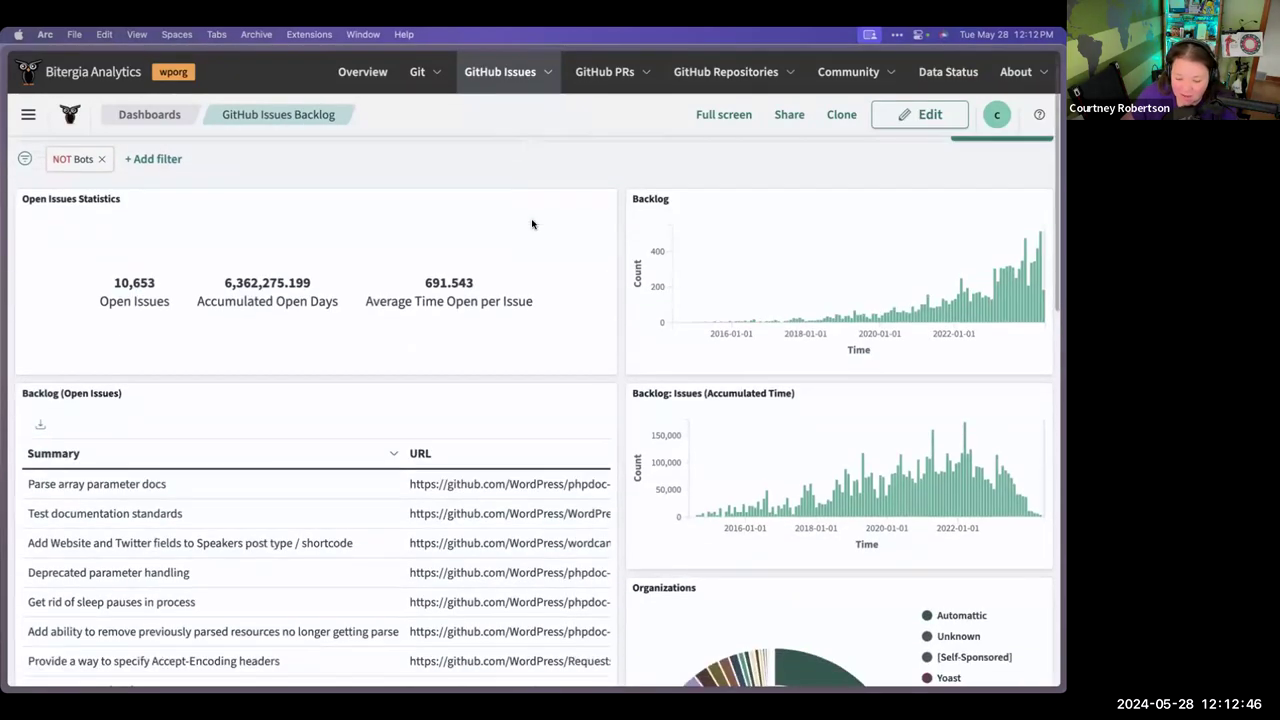
scroll(532, 224, down, 1)
scroll(532, 224, down, 8)
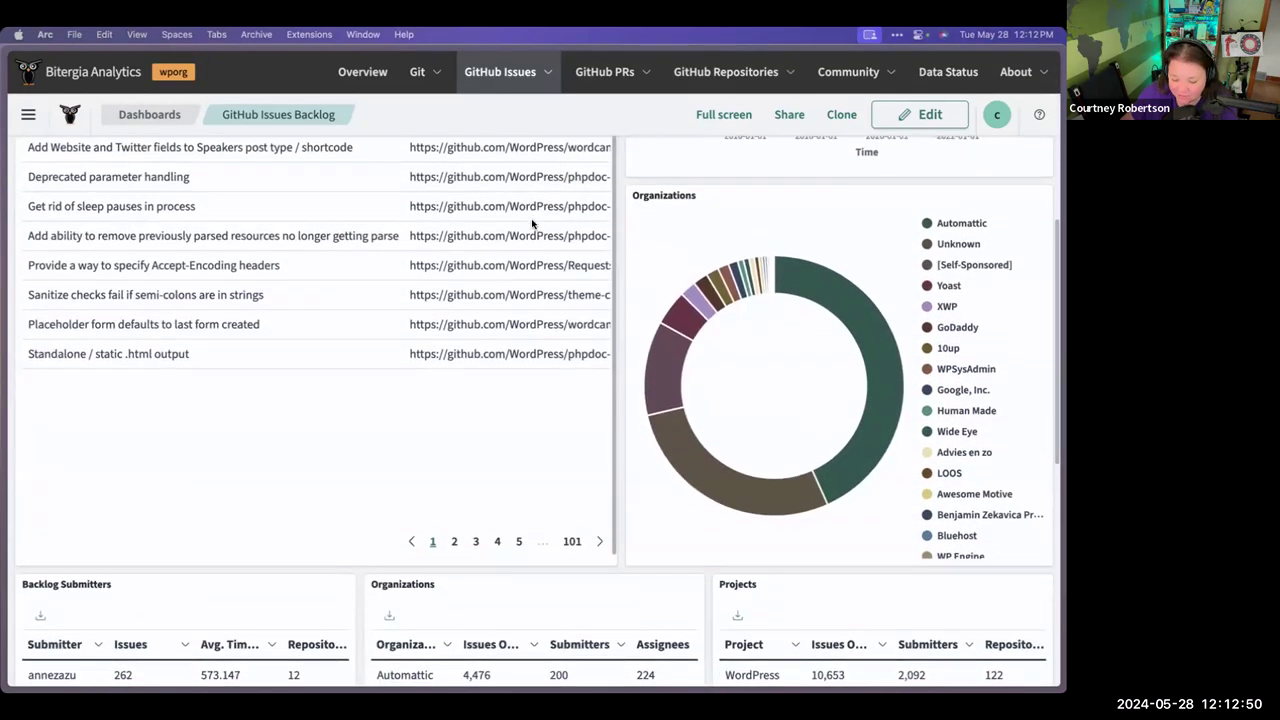
scroll(532, 224, down, 6)
scroll(532, 224, up, 2)
scroll(532, 224, up, 13)
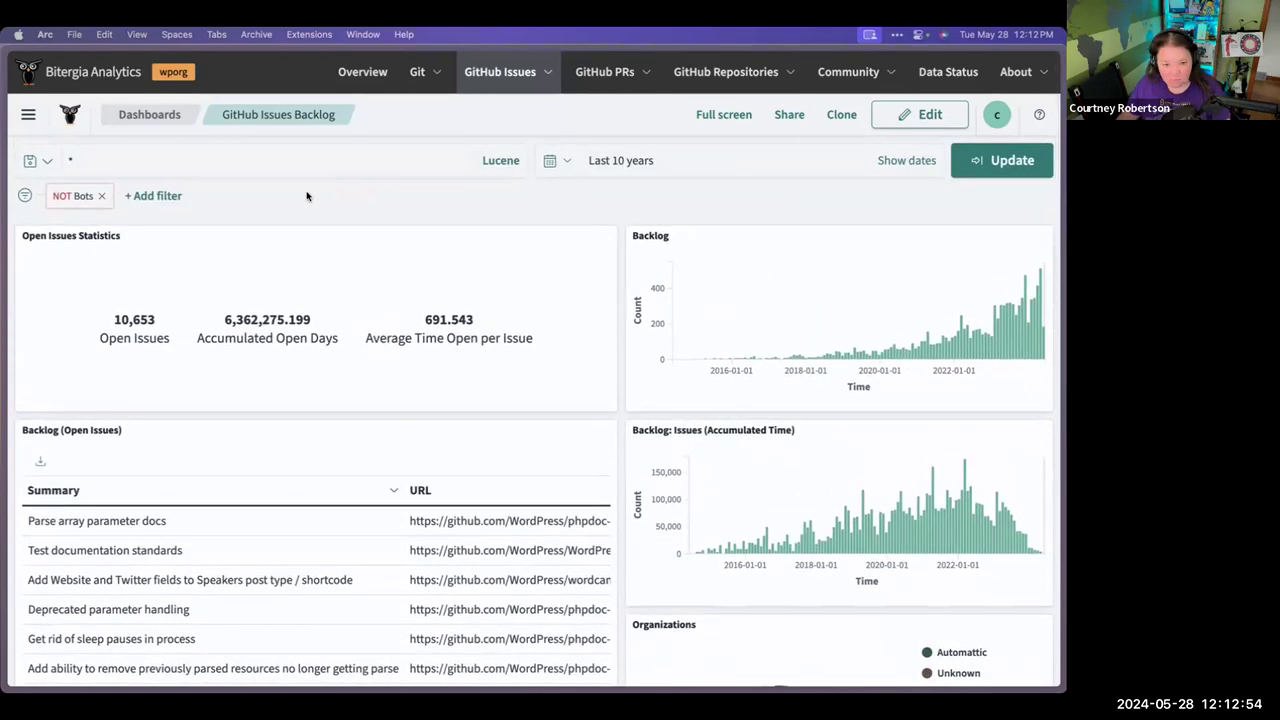
mouse_move(3, 254)
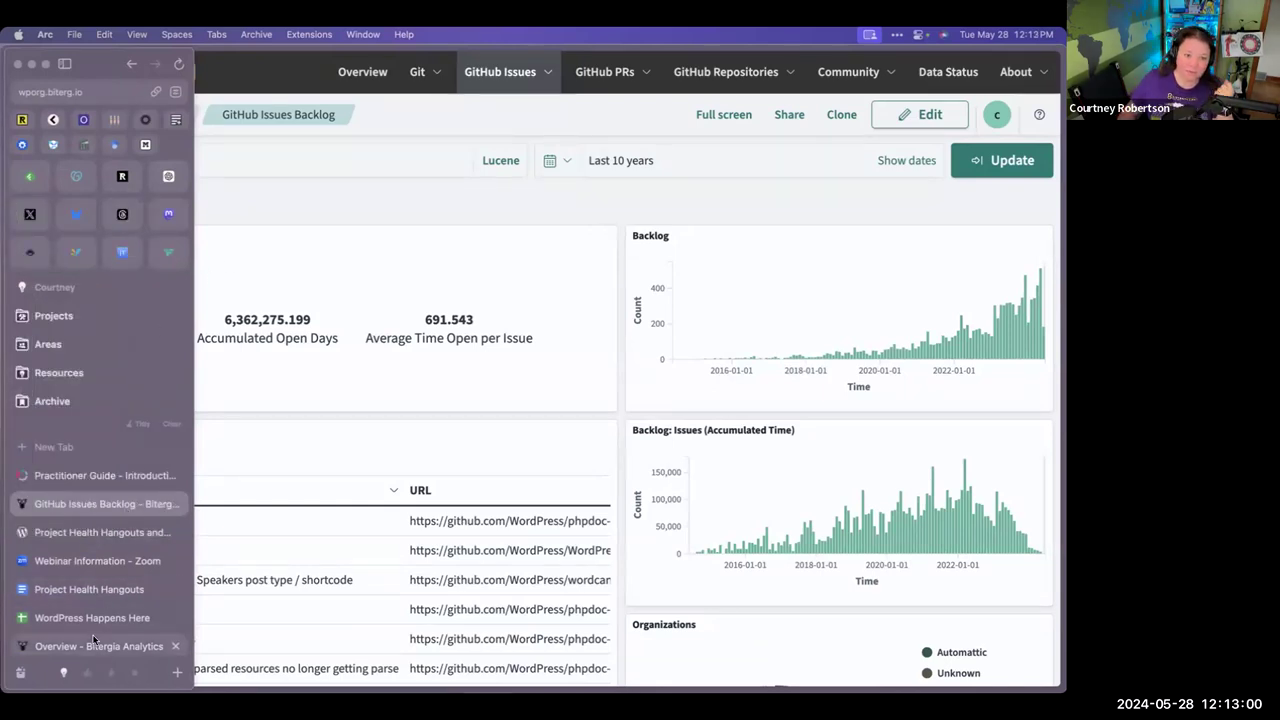
Switch to the CHAOSS Overview tab and open the Data Sources dashboard list
click(93, 641)
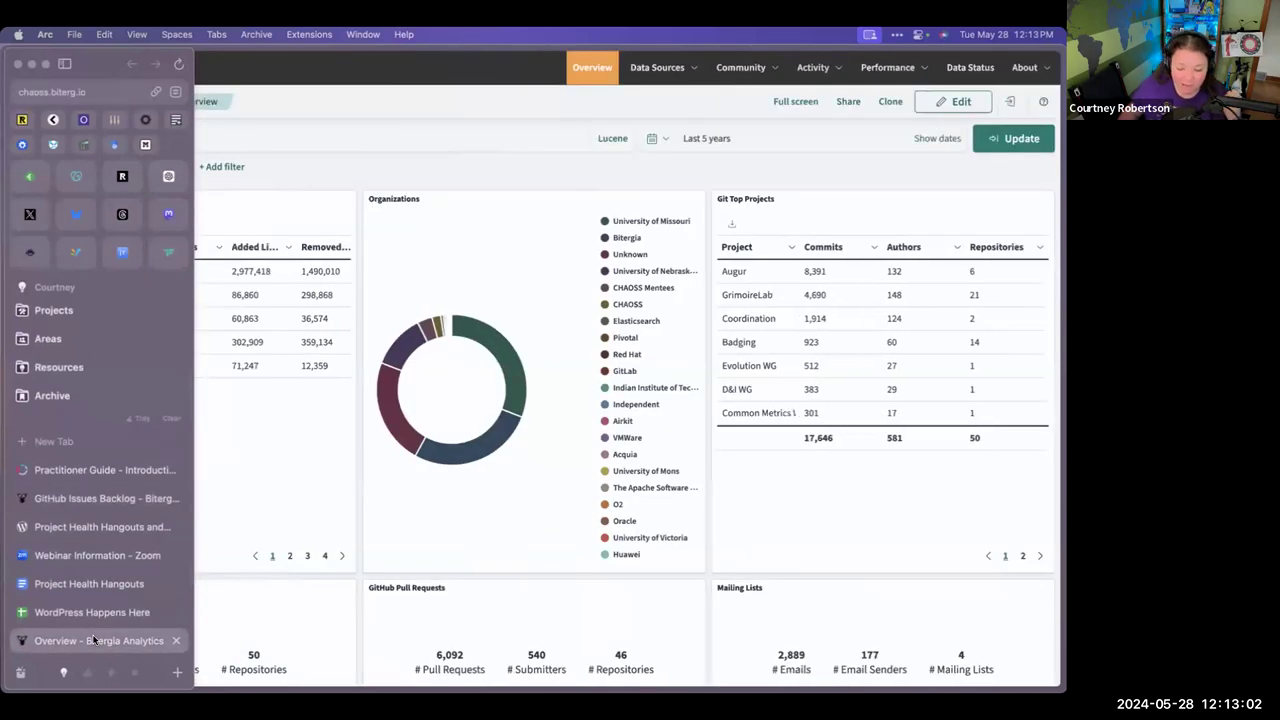
click(388, 139)
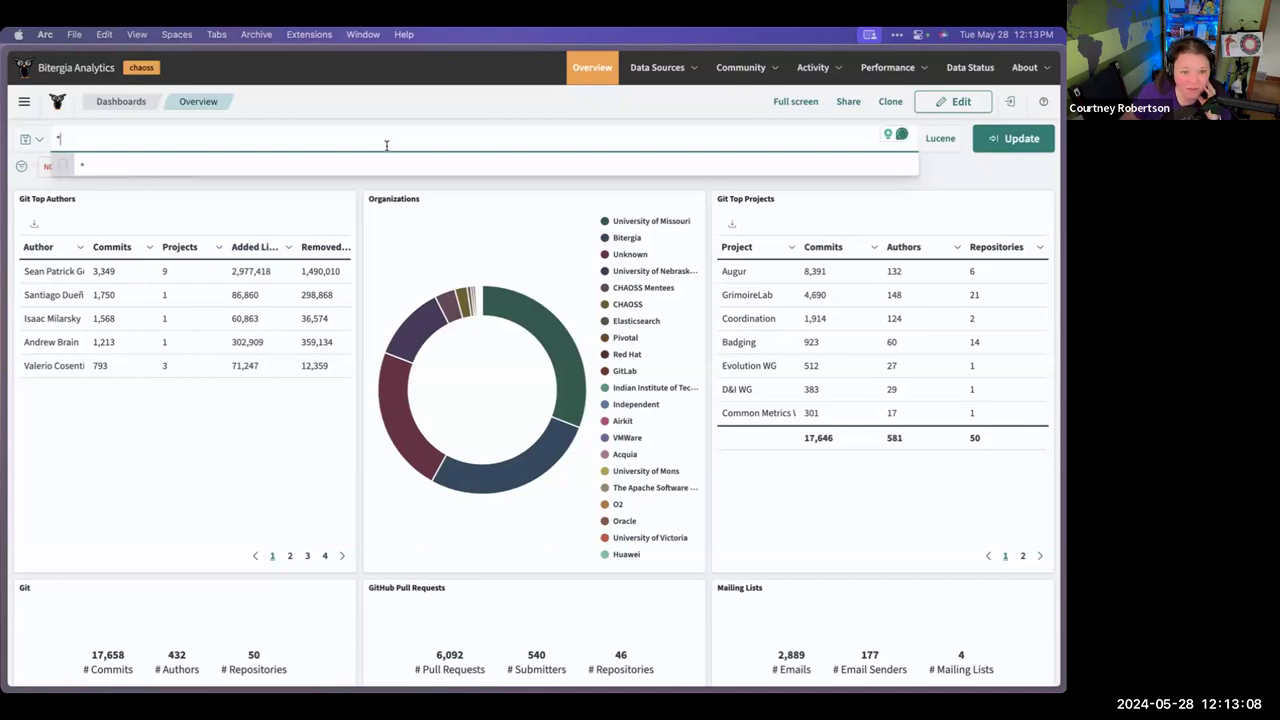
click(698, 67)
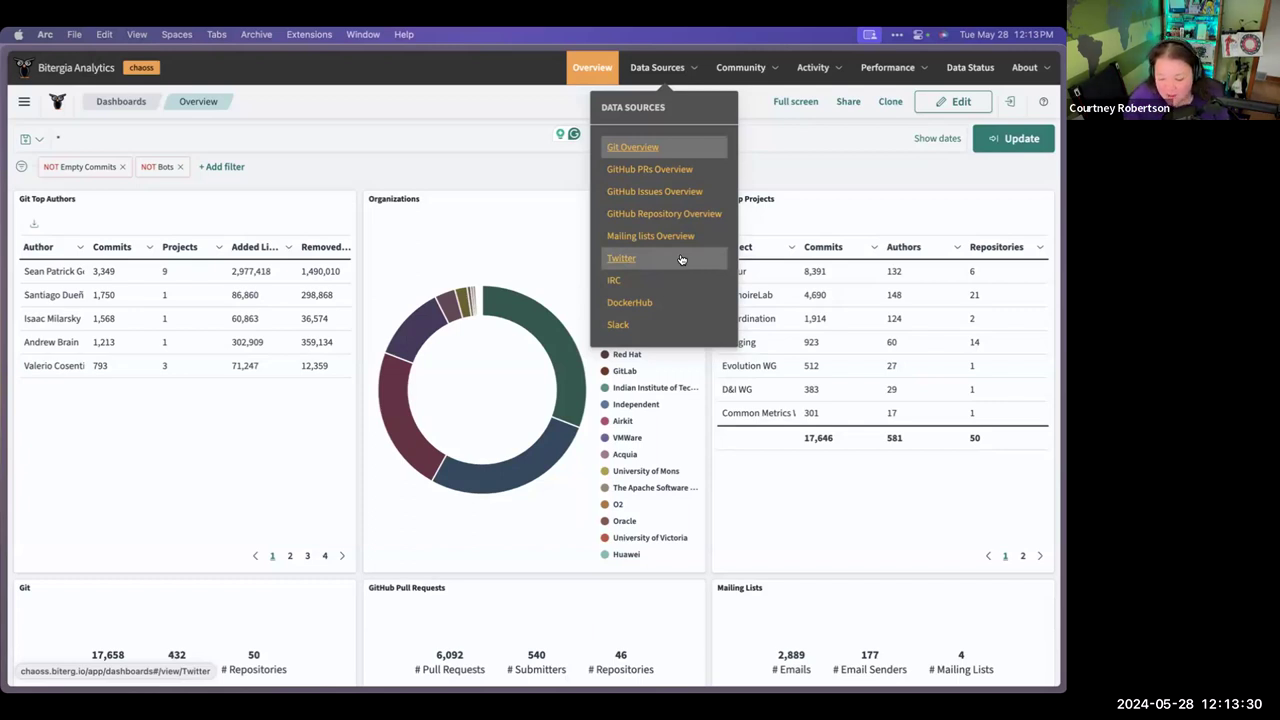
Open the Slack dashboard and scroll down to its Top Participants and Projects tables
click(641, 328)
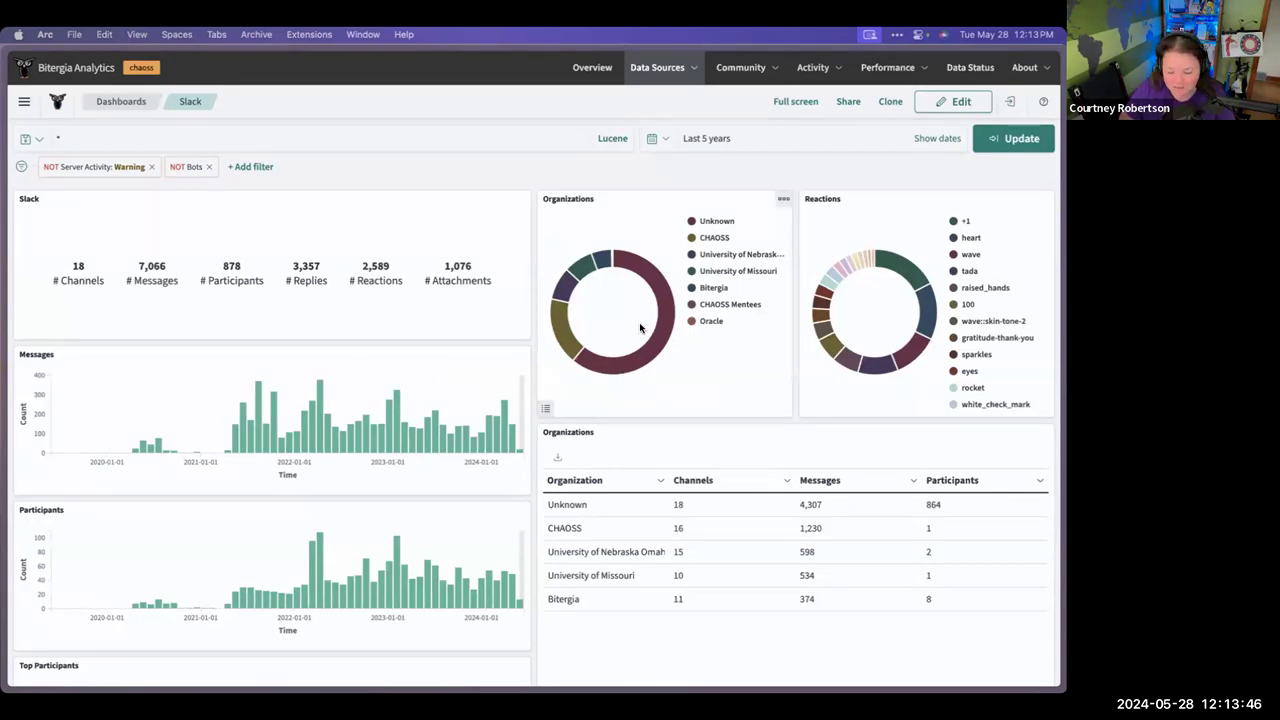
scroll(665, 290, down, 5)
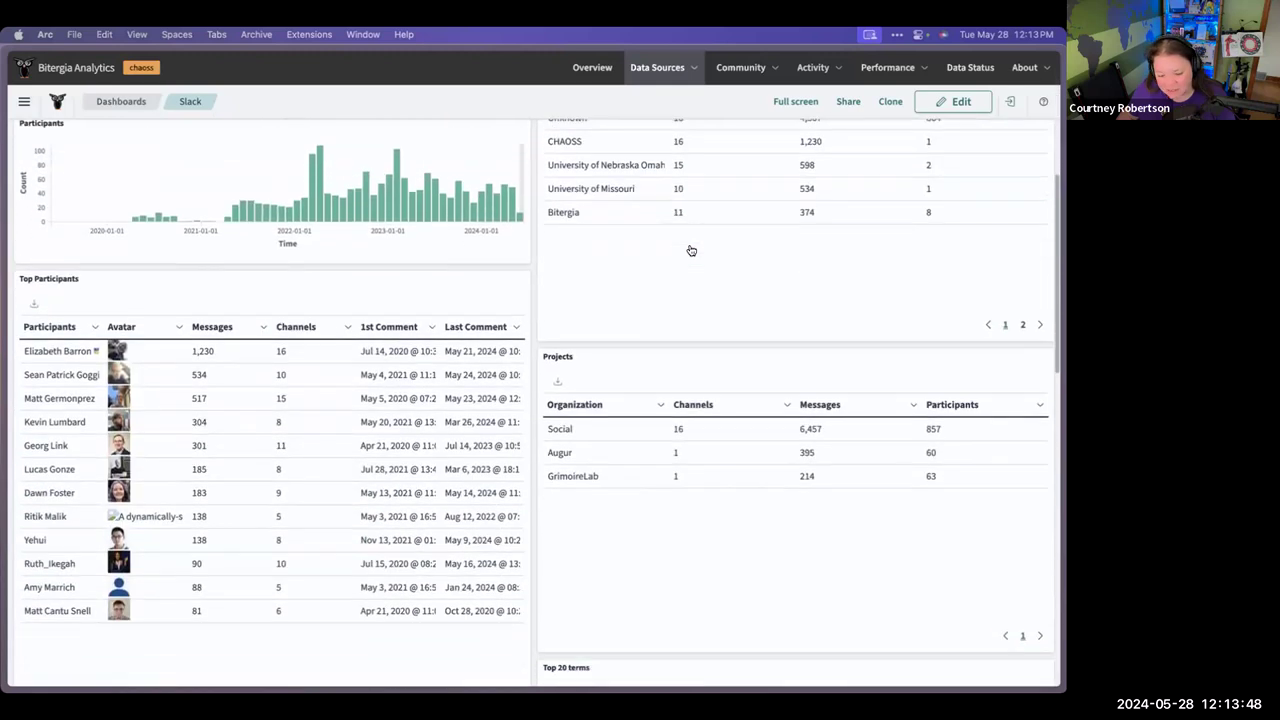
scroll(690, 250, down, 1)
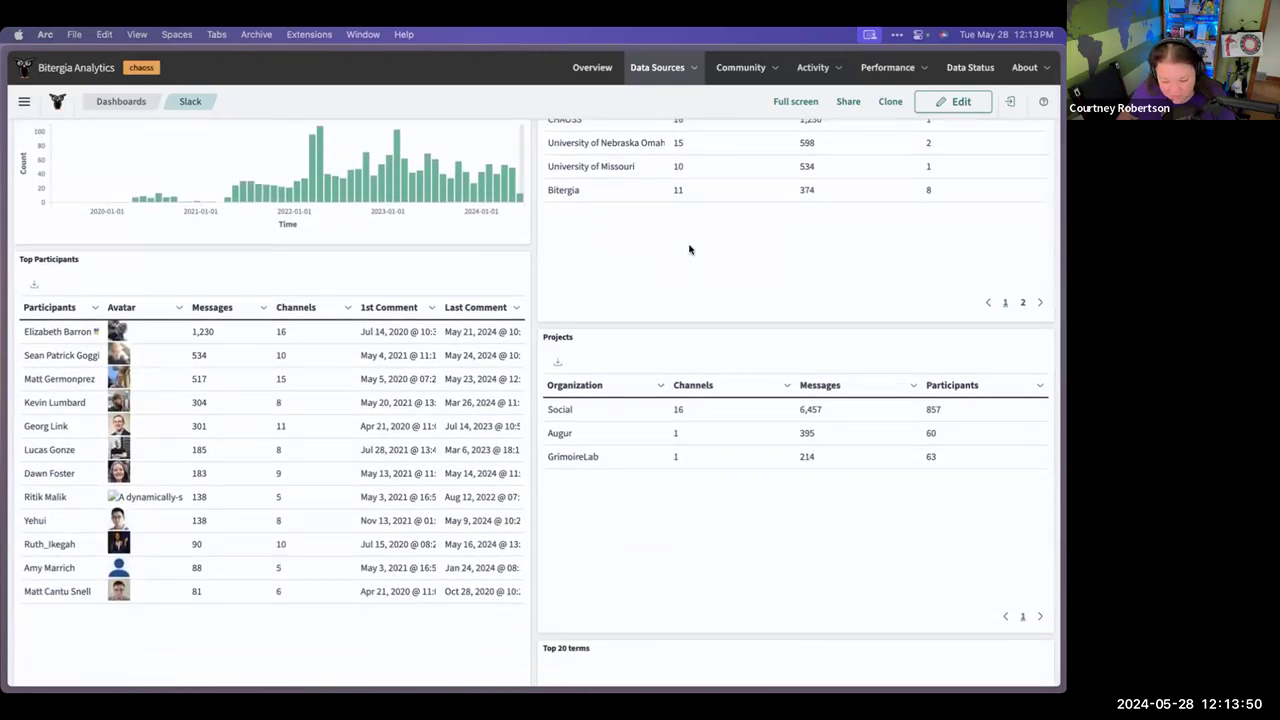